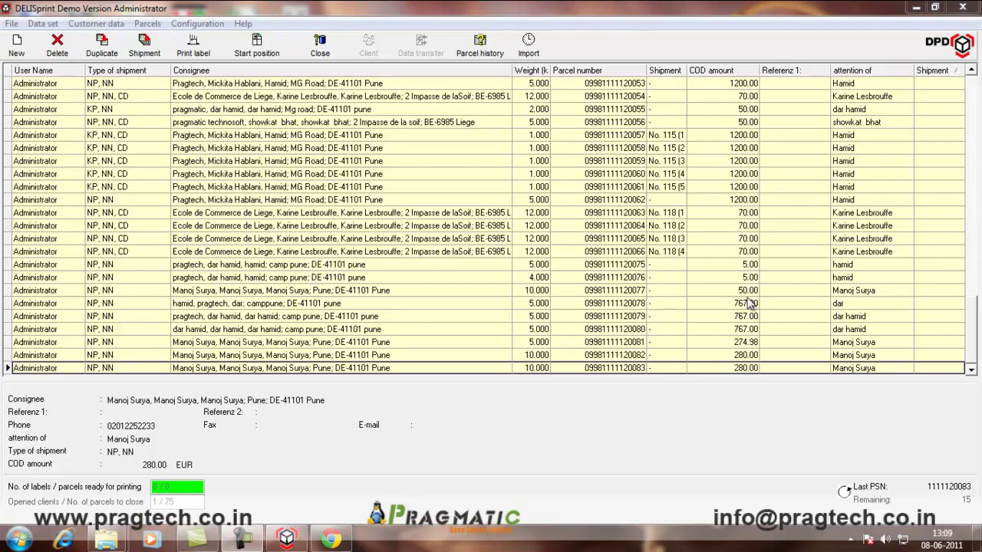
# Step: Open DELISprint's cyclic import configuration, which imports a delimited text file automatically every 60 seconds
pyautogui.click(205, 28)
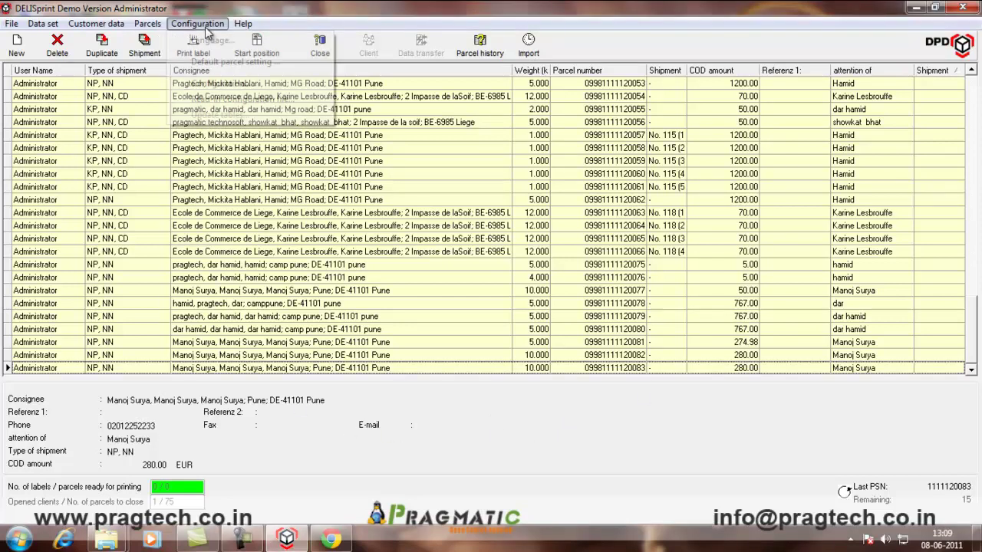
pyautogui.click(220, 83)
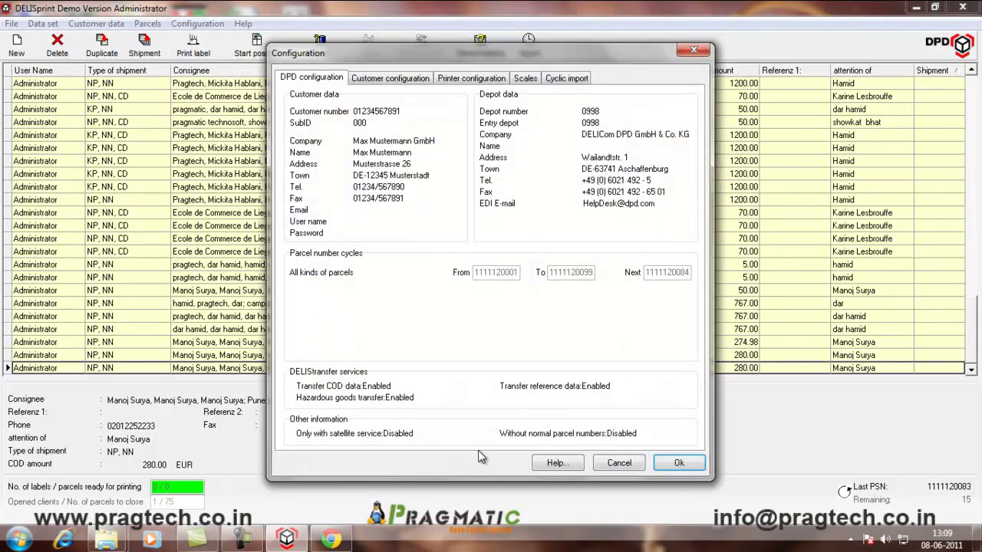
pyautogui.click(568, 80)
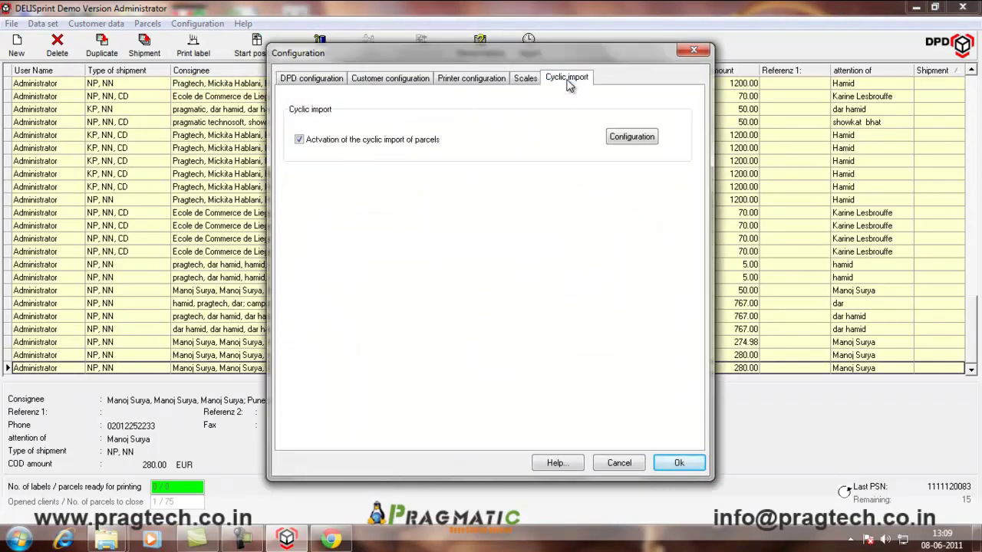
pyautogui.click(634, 138)
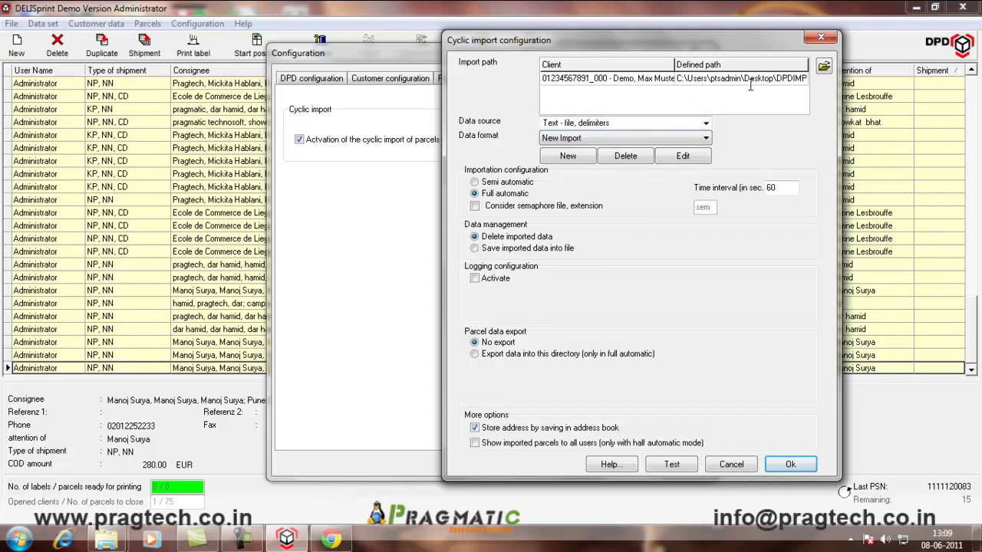
# Step: Set the cyclic import path to the Desktop\DPDIMPORT folder
pyautogui.click(823, 66)
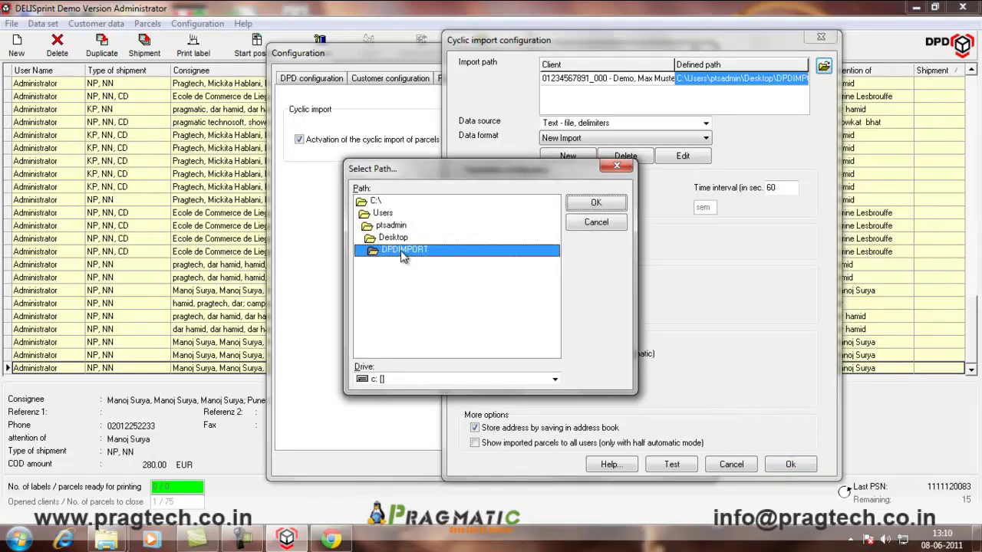
pyautogui.click(596, 203)
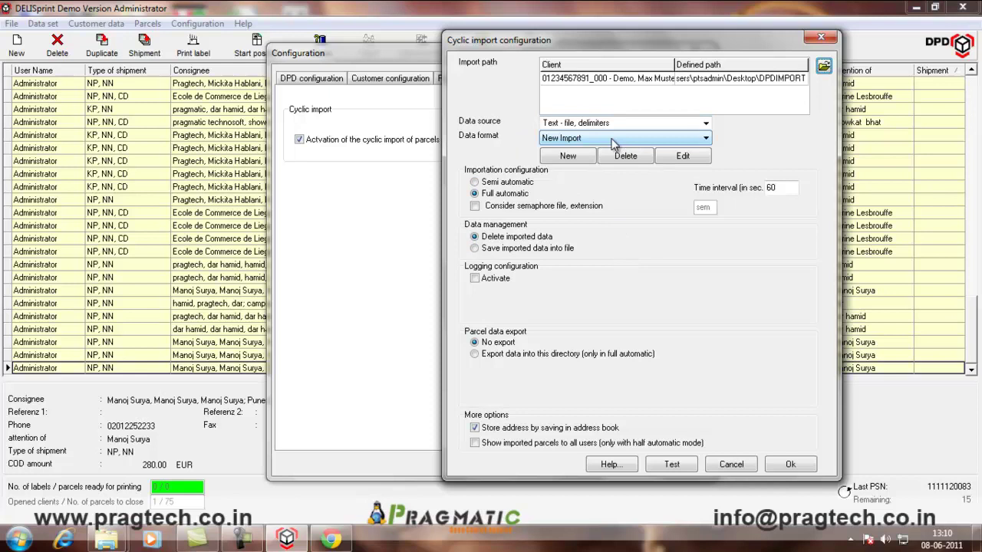
pyautogui.click(576, 159)
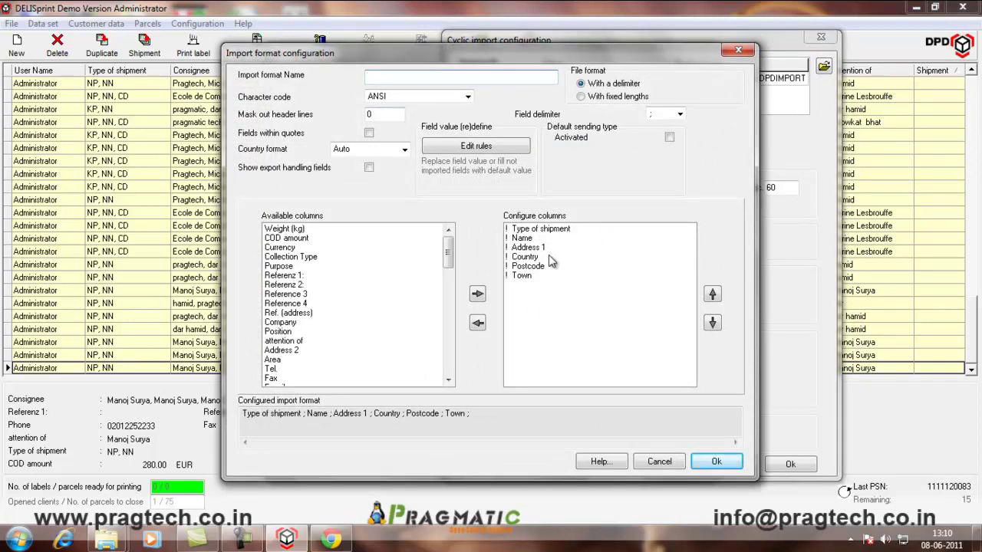
pyautogui.click(707, 465)
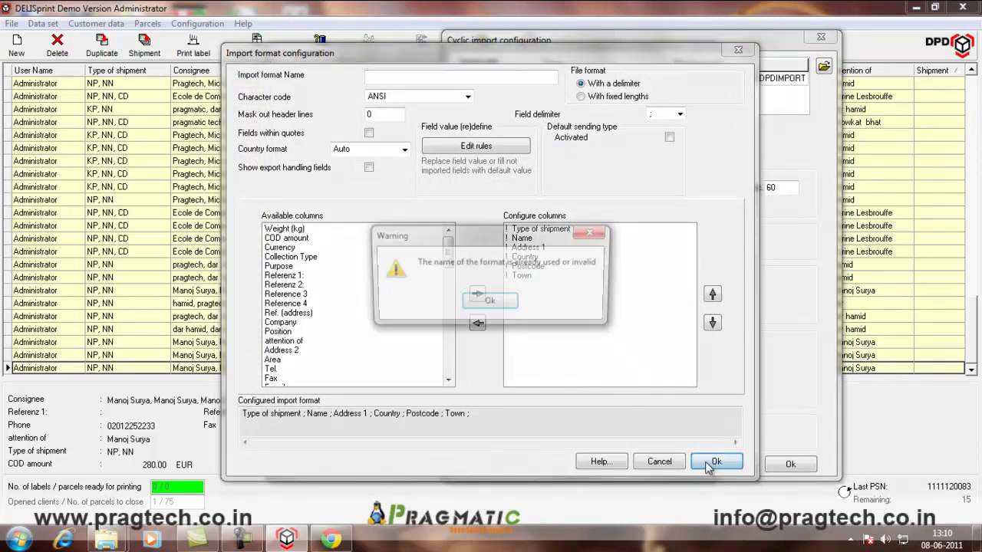
pyautogui.click(506, 303)
pyautogui.click(656, 462)
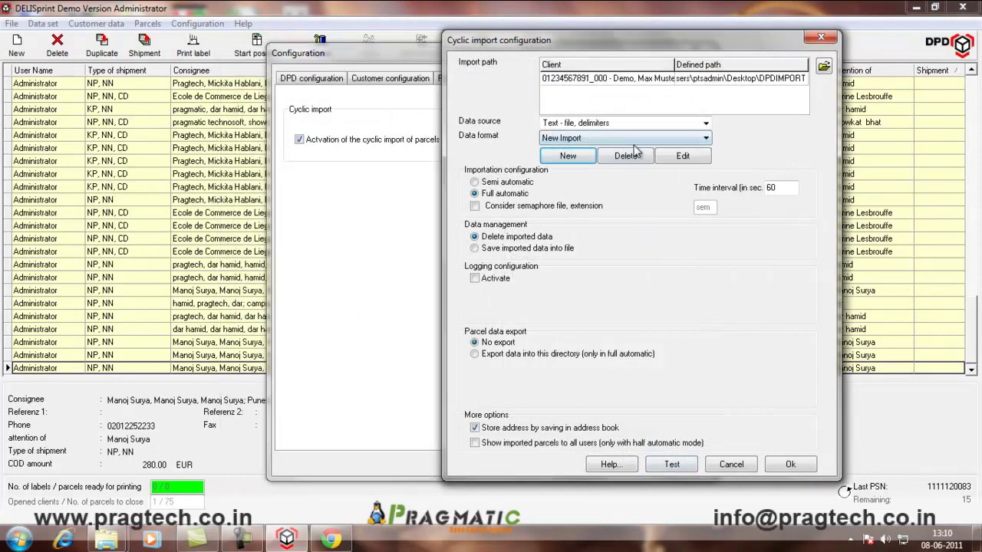
# Step: Show the New Import fixed-value rules: Currency EUR, Collection Type Bar, Germany→DE, Company Pragmatic
pyautogui.click(678, 158)
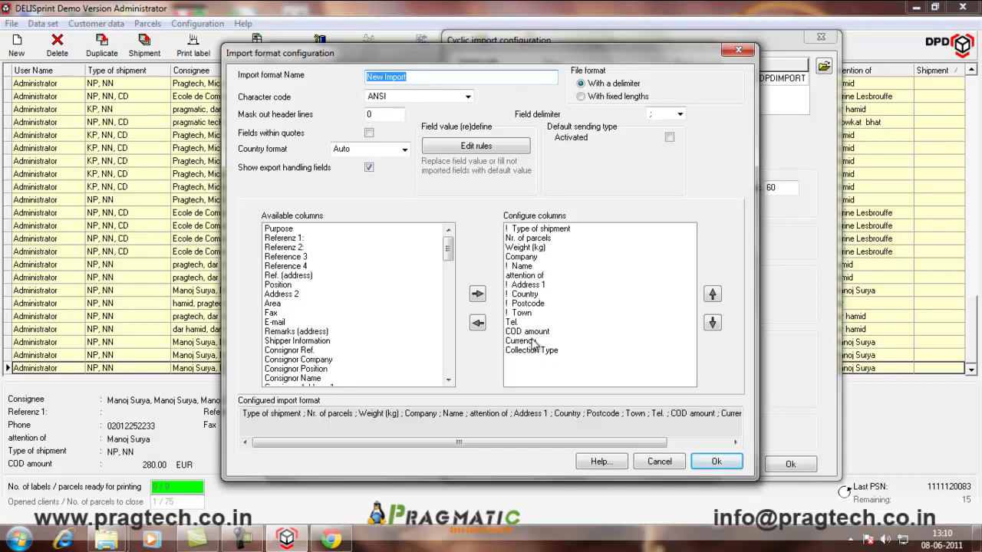
pyautogui.click(475, 145)
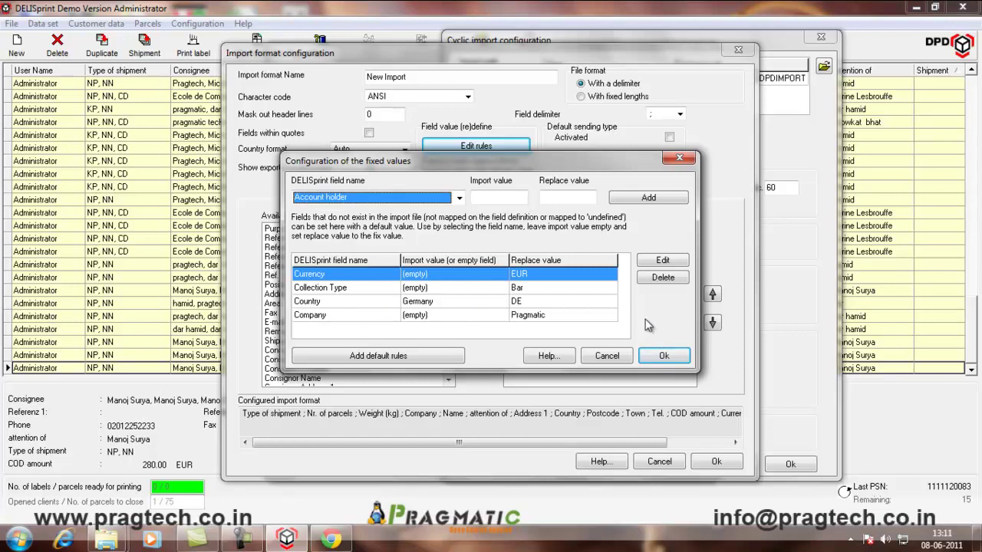
# Step: Accept the fixed-value rules and close the New Import format editor
pyautogui.click(661, 357)
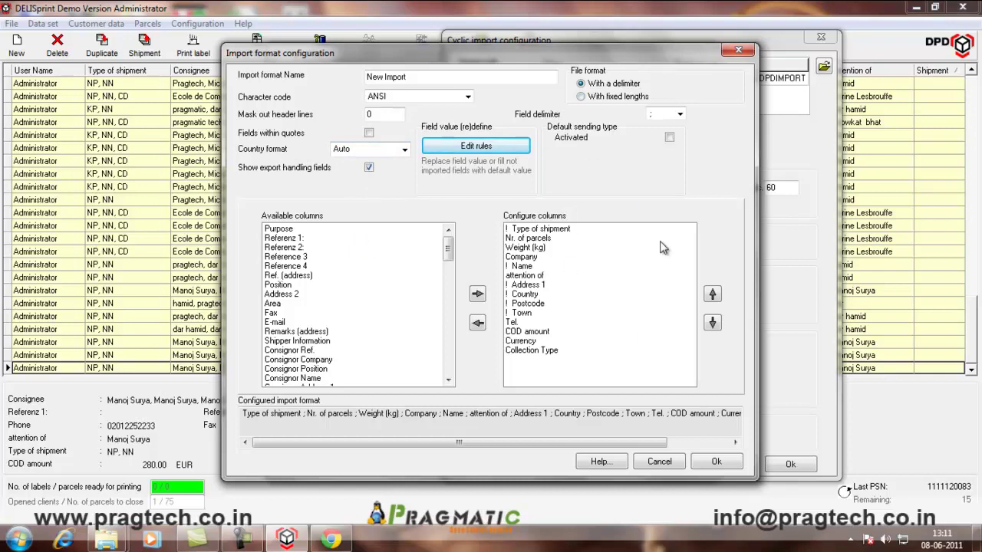
pyautogui.click(709, 461)
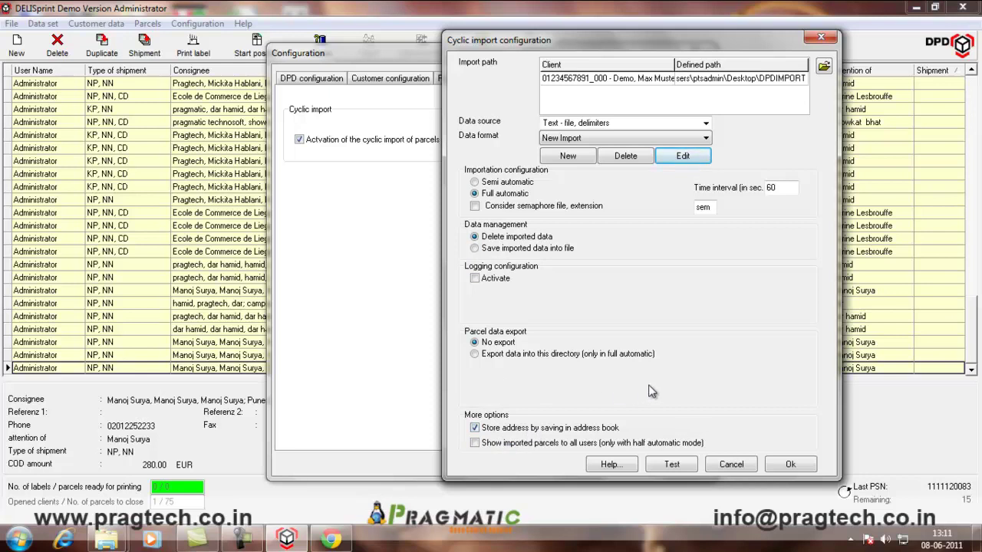
# Step: Test the import, dismiss the no-import-file message, and confirm both configuration dialogs
pyautogui.click(671, 465)
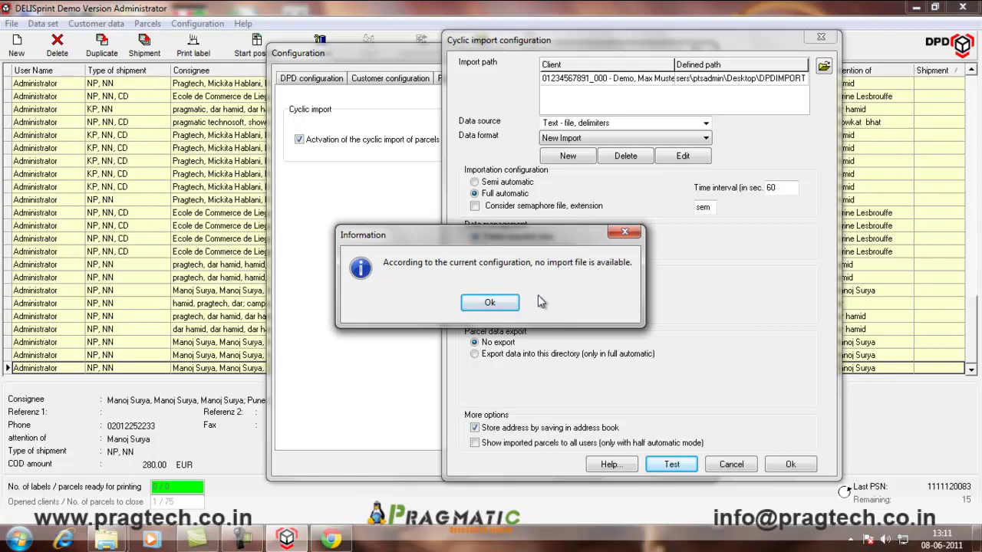
pyautogui.click(489, 302)
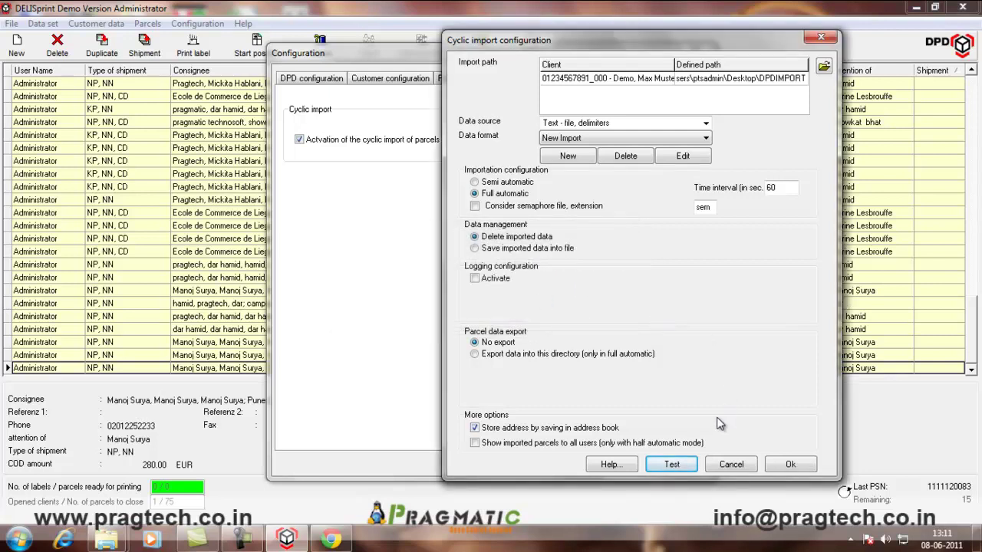
pyautogui.click(784, 464)
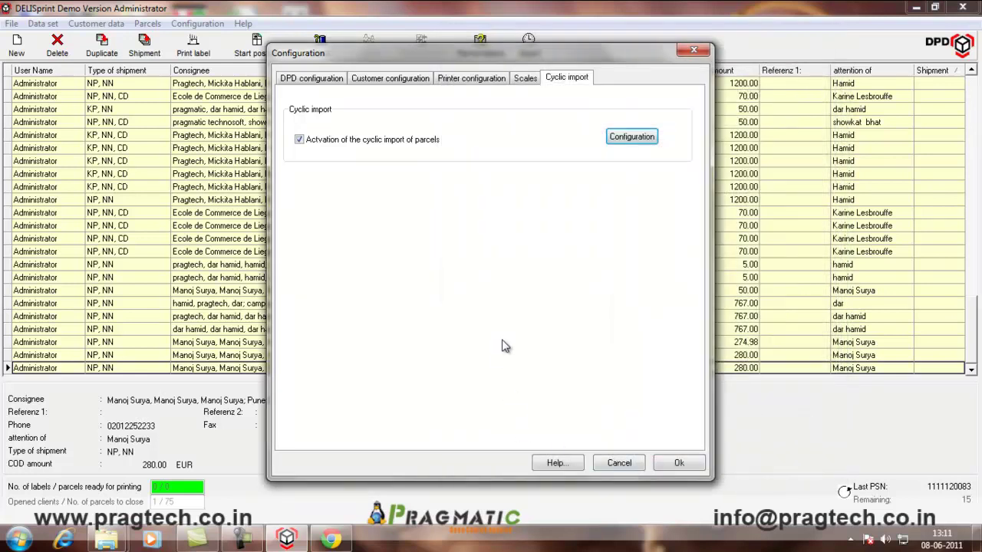
pyautogui.click(679, 462)
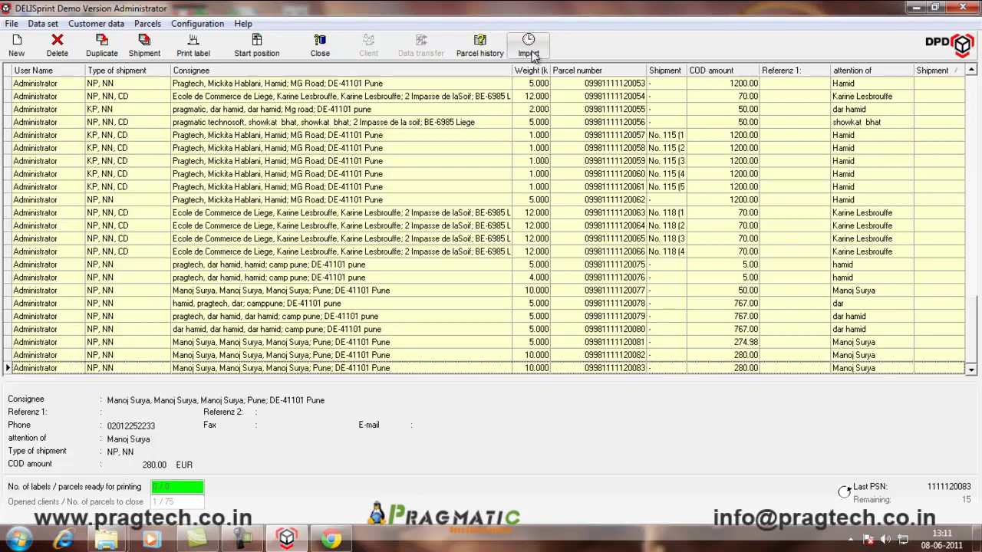
pyautogui.click(197, 23)
pyautogui.click(230, 83)
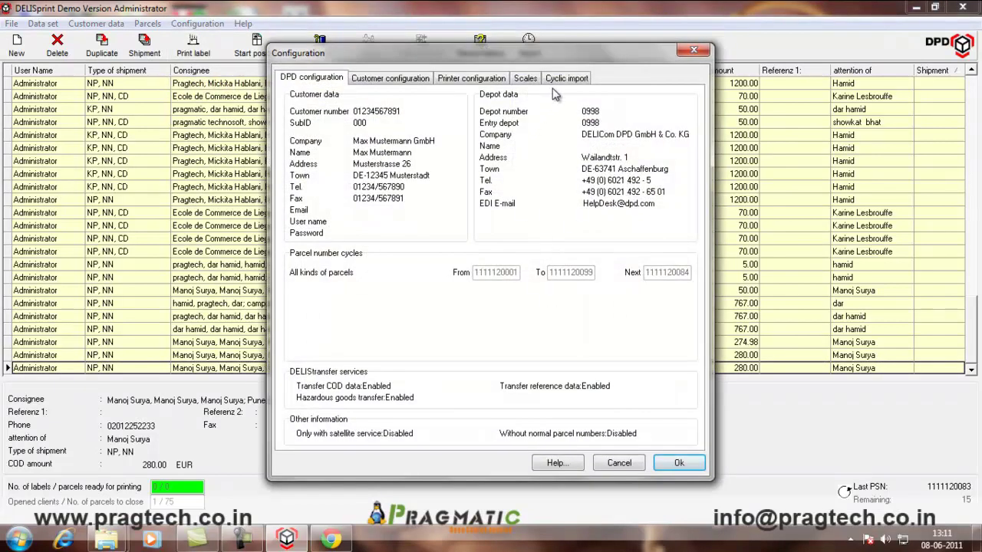
pyautogui.click(559, 83)
pyautogui.click(631, 137)
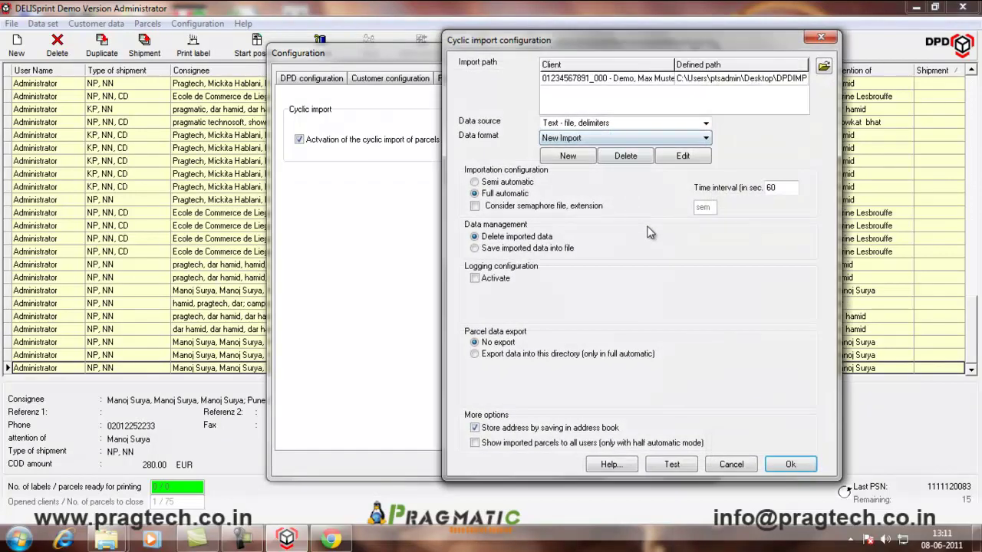
pyautogui.doubleClick(770, 188)
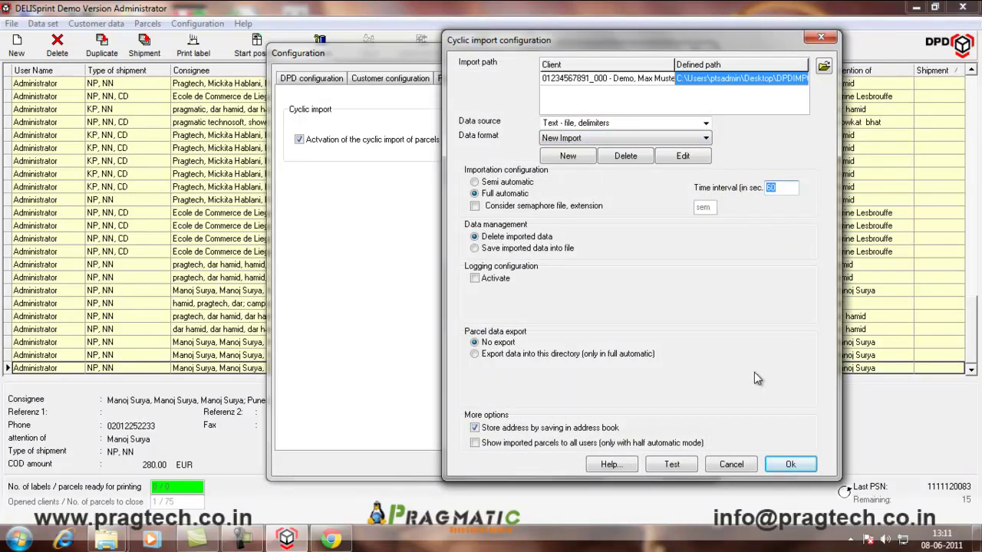
pyautogui.click(781, 463)
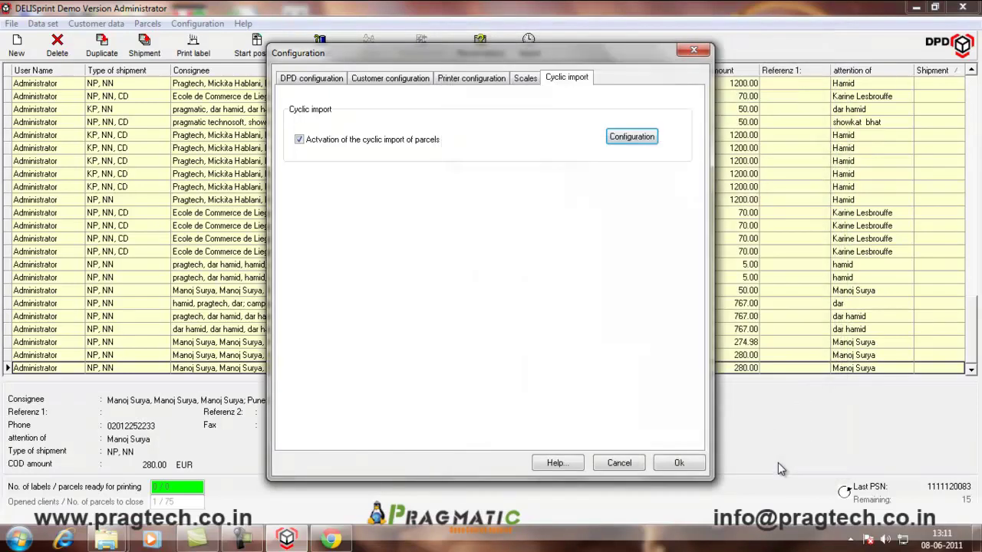
pyautogui.click(679, 463)
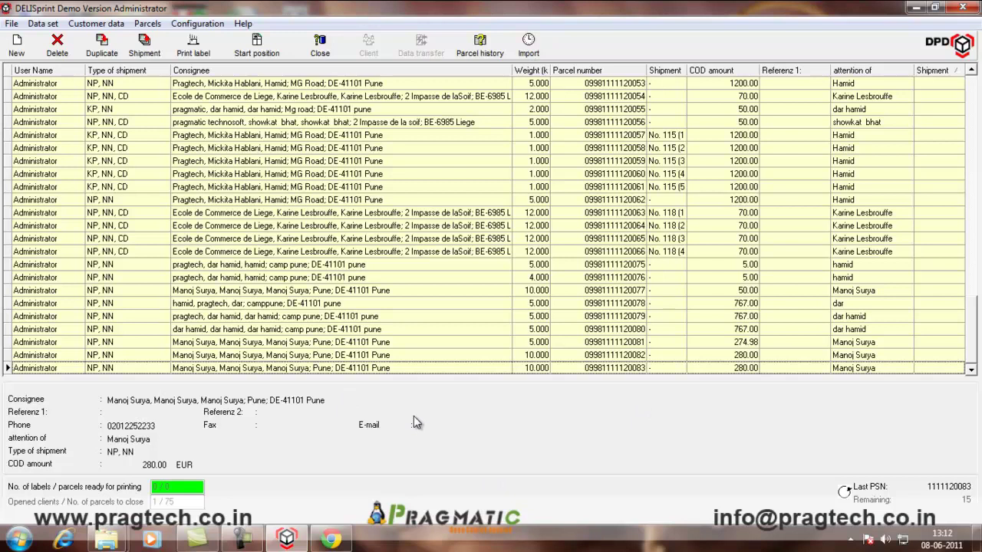
# Step: Go back to the Magento search results in Chrome and add the Toshiba M285-E 14" to the cart
pyautogui.click(913, 8)
pyautogui.click(331, 539)
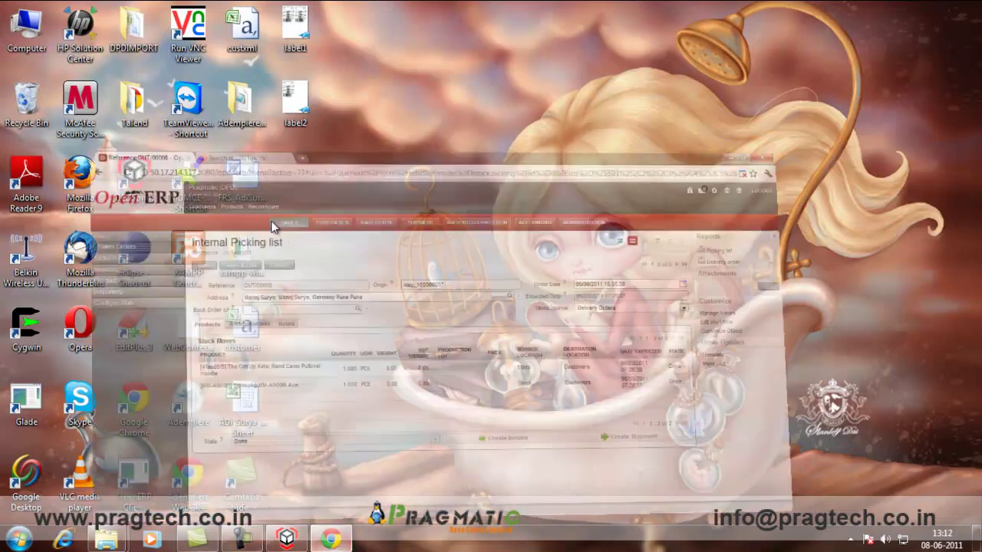
pyautogui.click(247, 10)
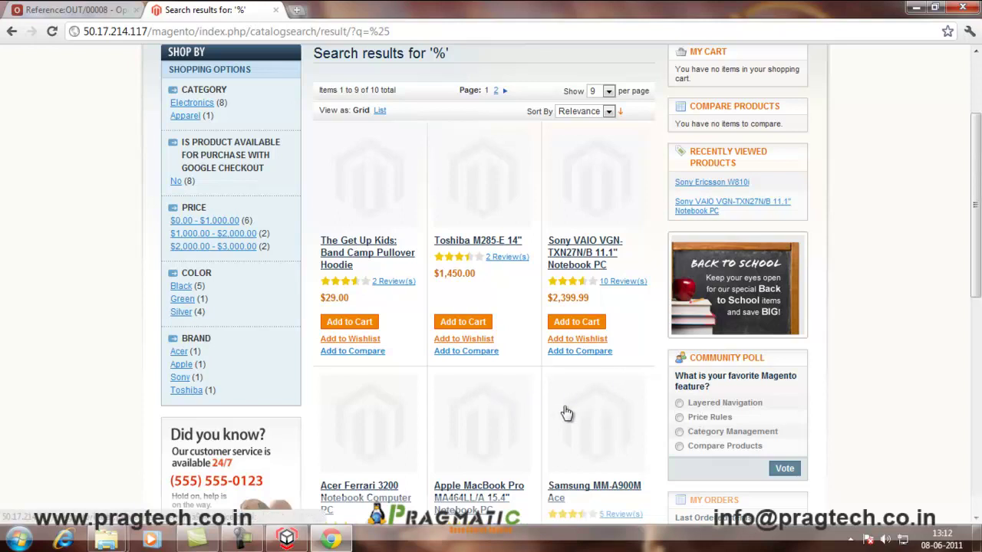
pyautogui.scroll(2, 460, 319)
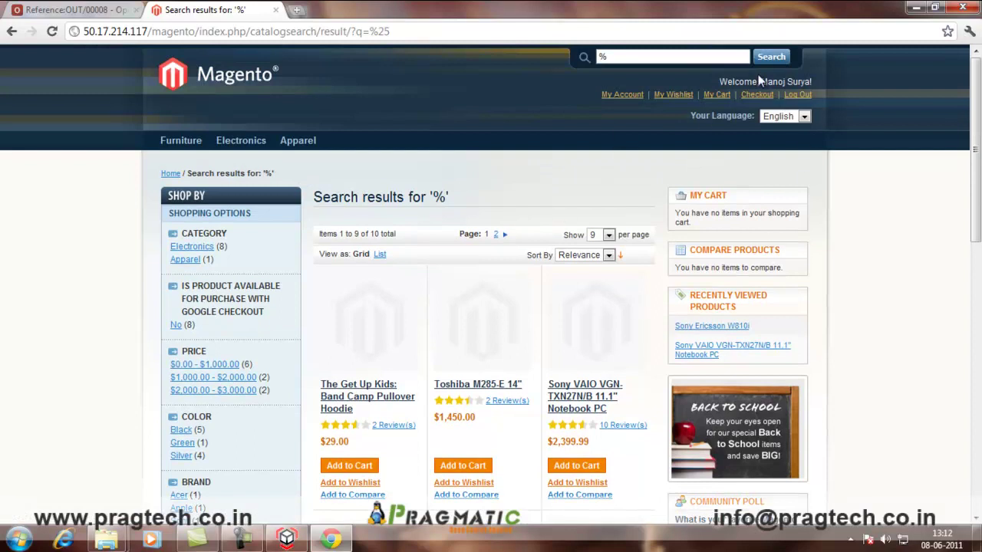
pyautogui.scroll(-1, 526, 383)
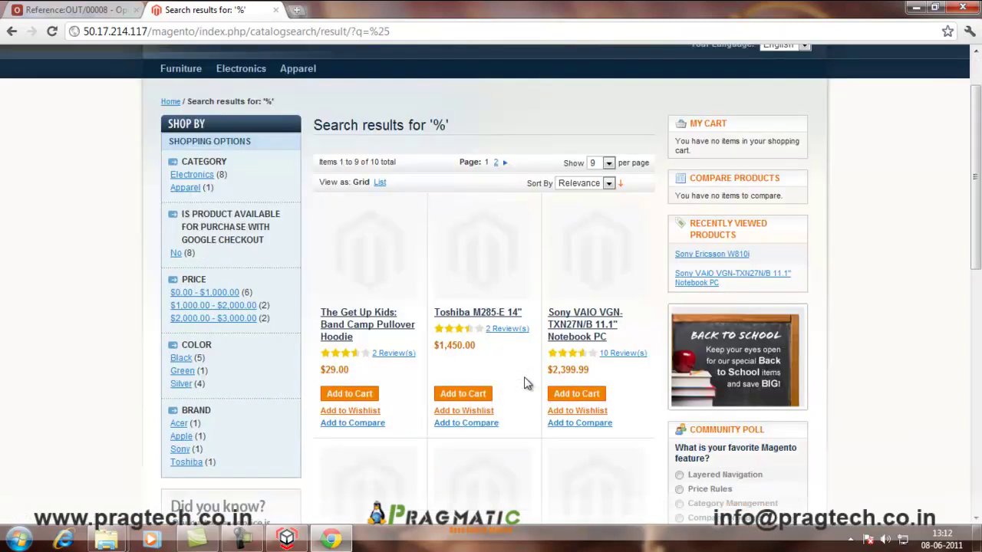
pyautogui.scroll(-1, 526, 383)
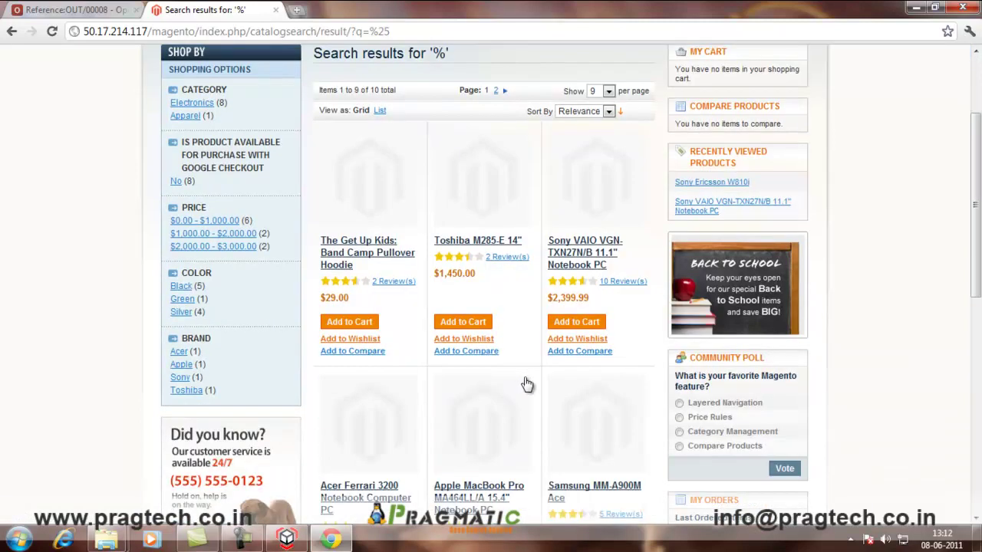
pyautogui.click(476, 325)
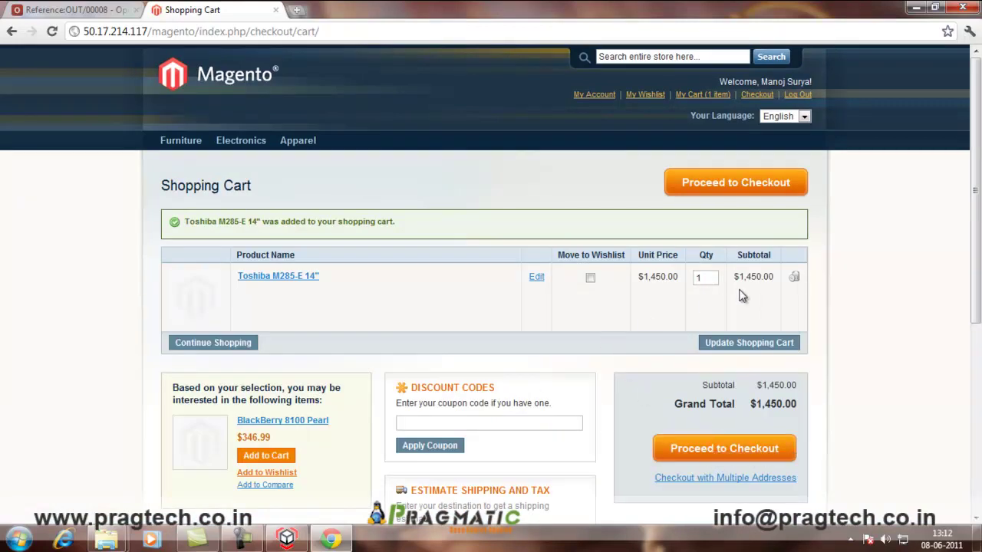
# Step: Check out with flat-rate shipping and cash on delivery, placing the $1,500.00 order
pyautogui.click(707, 454)
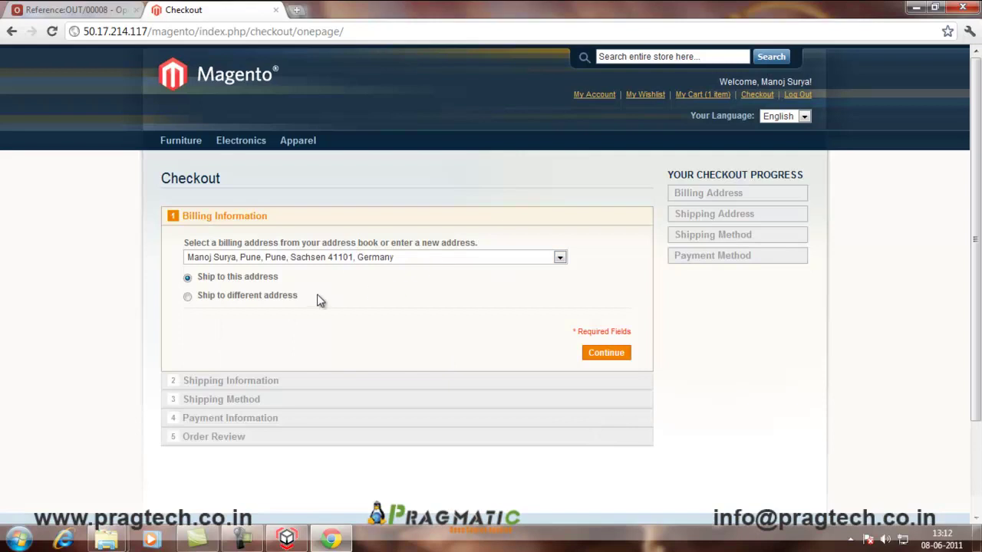
pyautogui.click(595, 355)
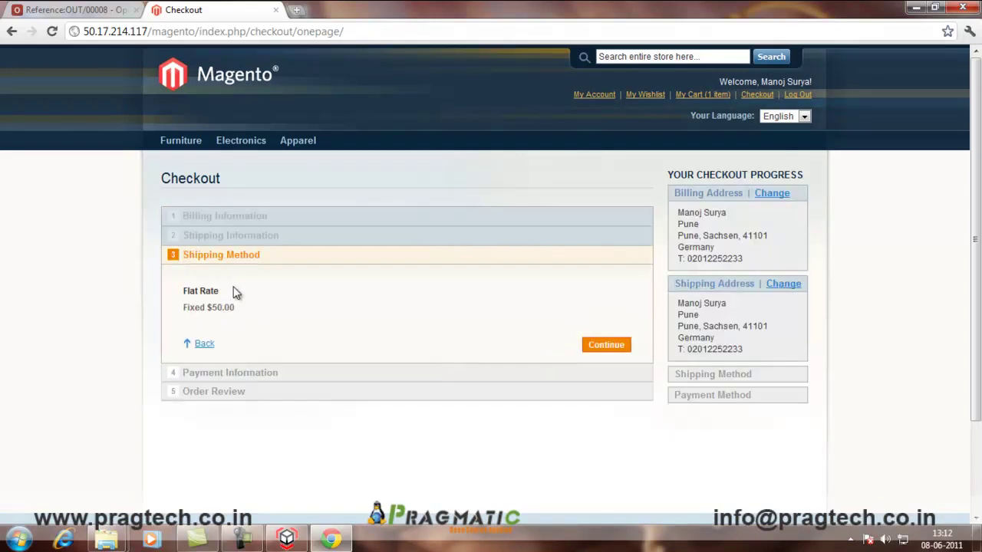
pyautogui.click(606, 347)
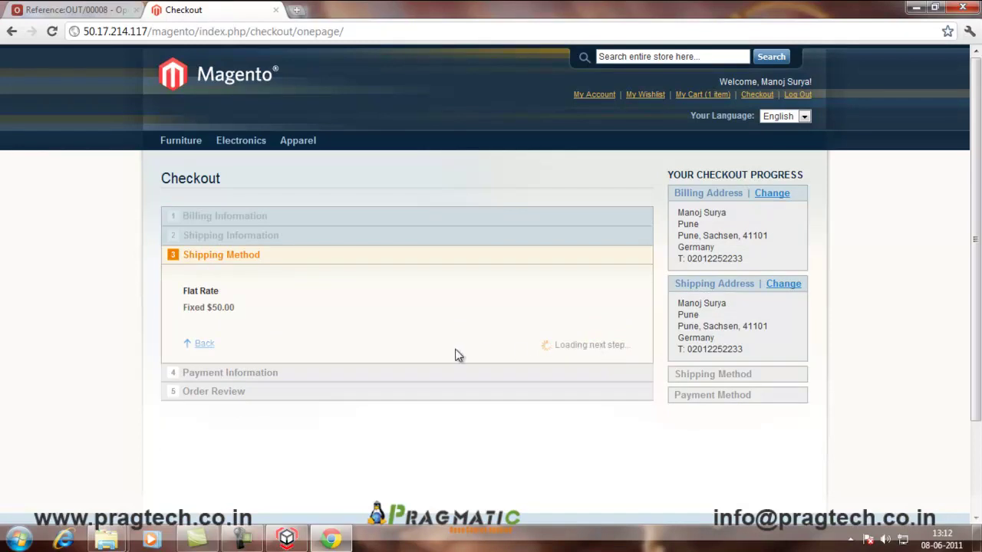
pyautogui.click(187, 310)
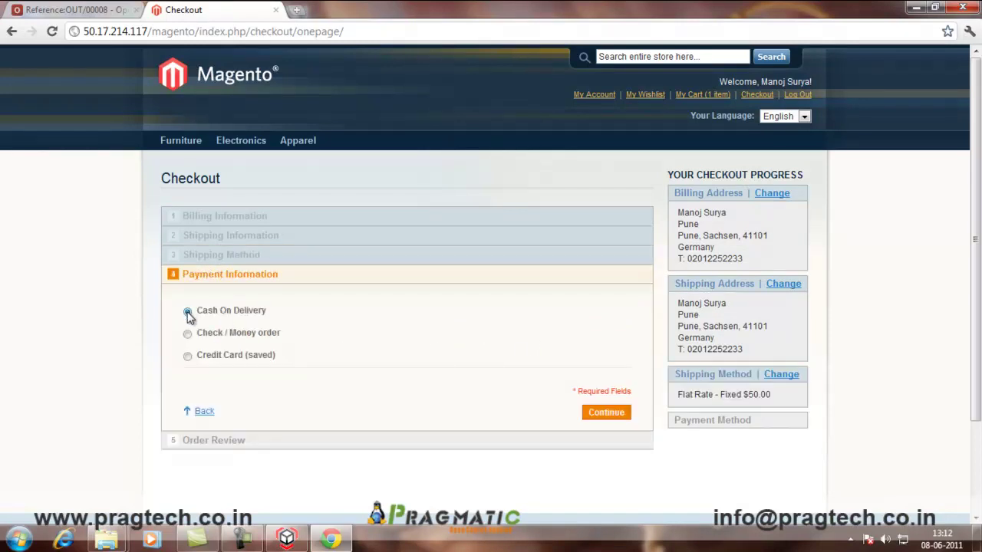
pyautogui.click(605, 415)
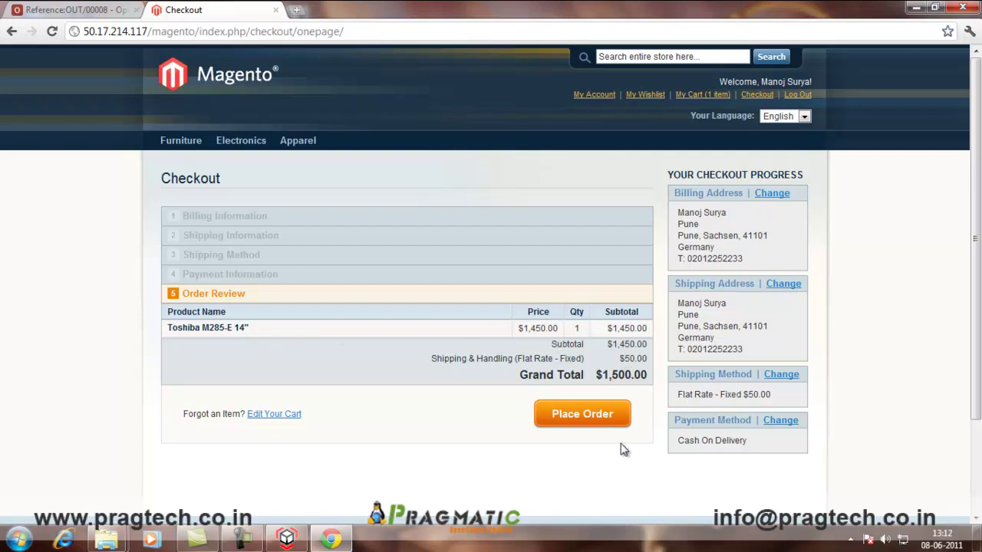
pyautogui.click(587, 416)
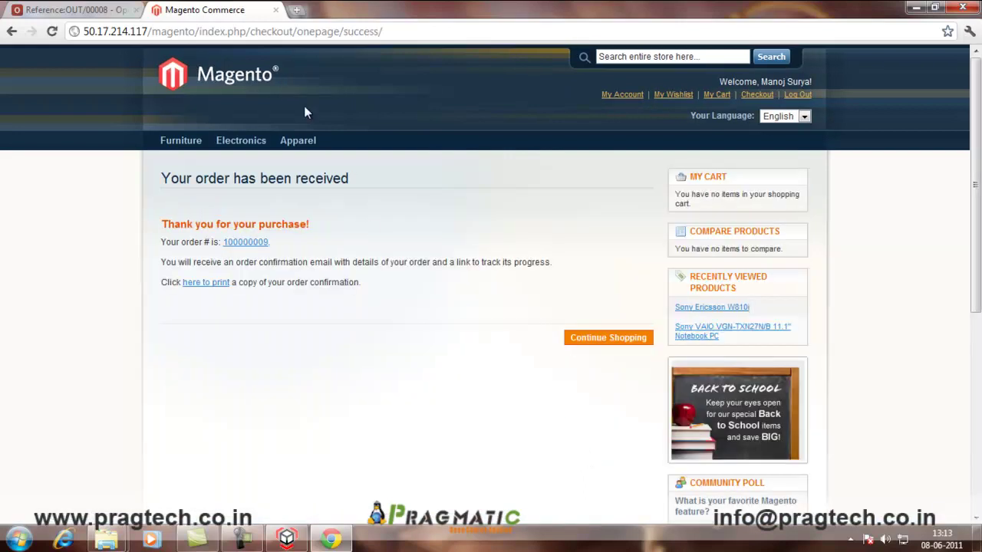
# Step: Open the Pragmatic Magento instance (Magento 1.5.0.1, English) under MAGENTO-CONNECTION and save it
pyautogui.click(77, 10)
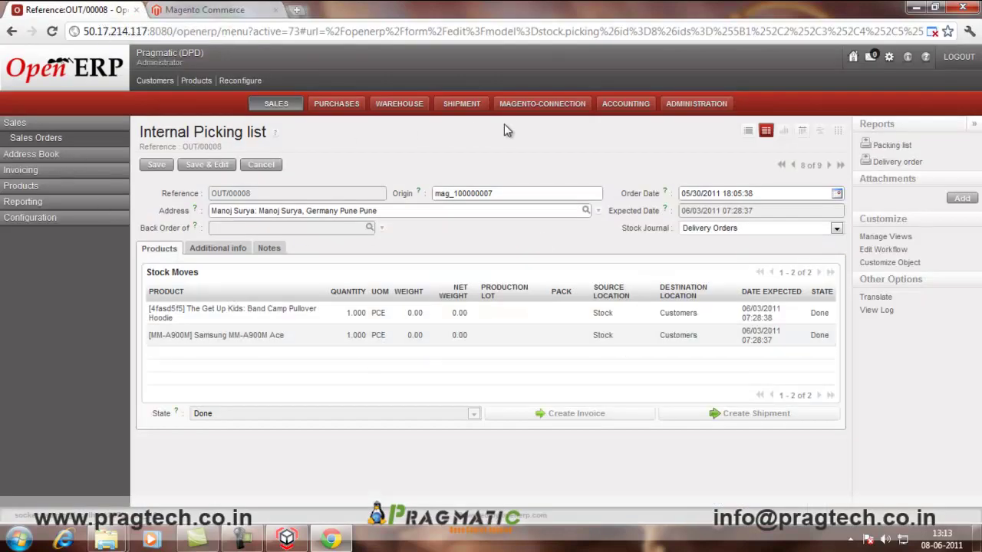
pyautogui.click(527, 111)
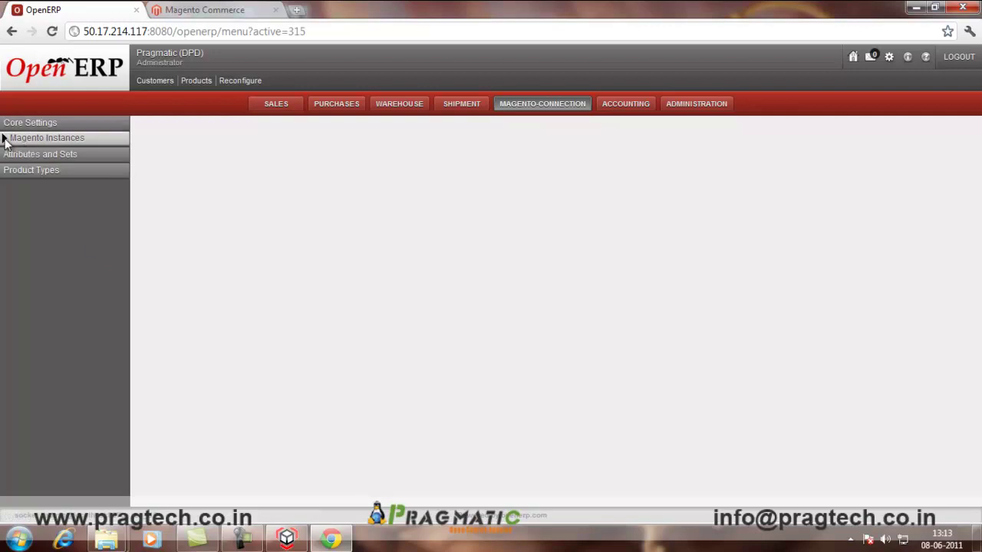
pyautogui.click(23, 140)
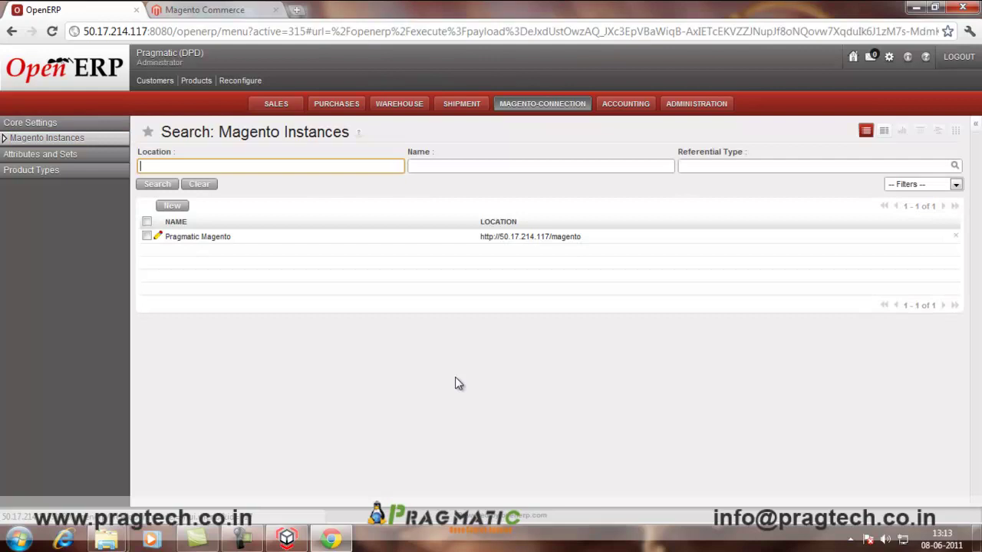
pyautogui.click(157, 236)
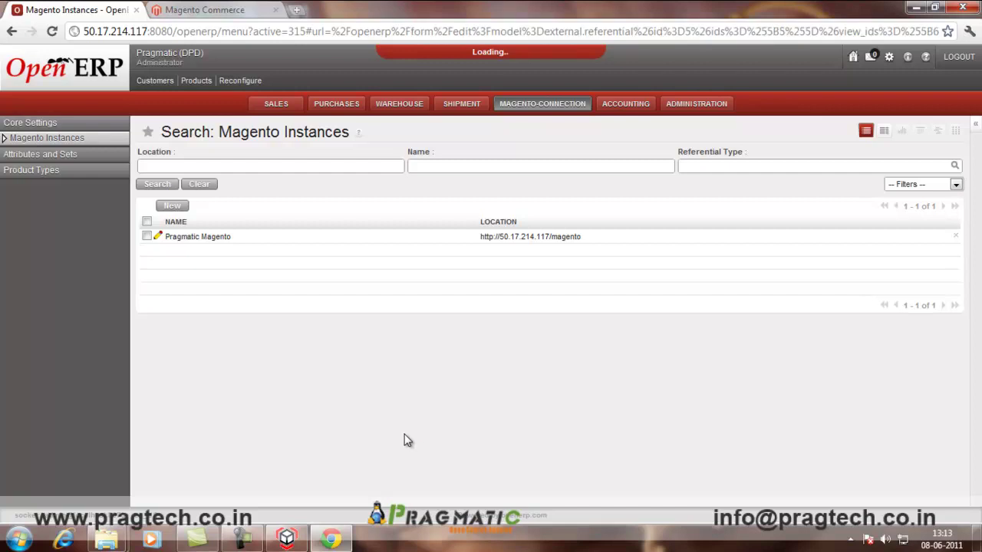
pyautogui.scroll(-2, 367, 322)
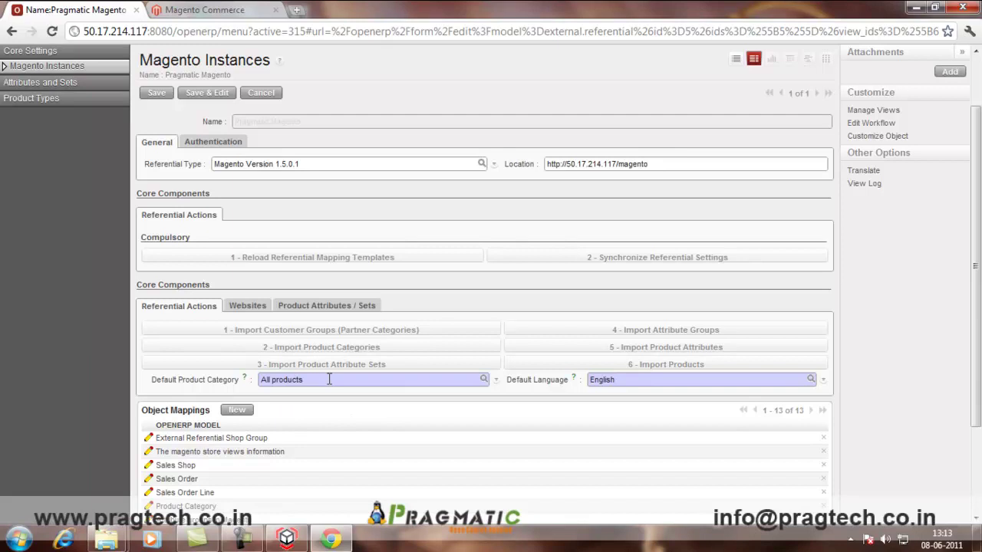
pyautogui.scroll(-3, 471, 431)
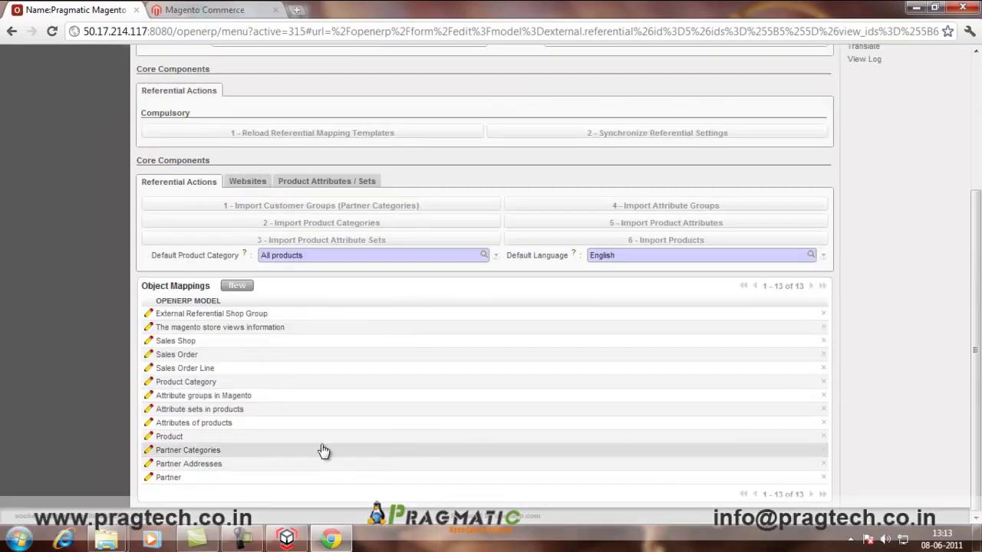
pyautogui.scroll(2, 361, 481)
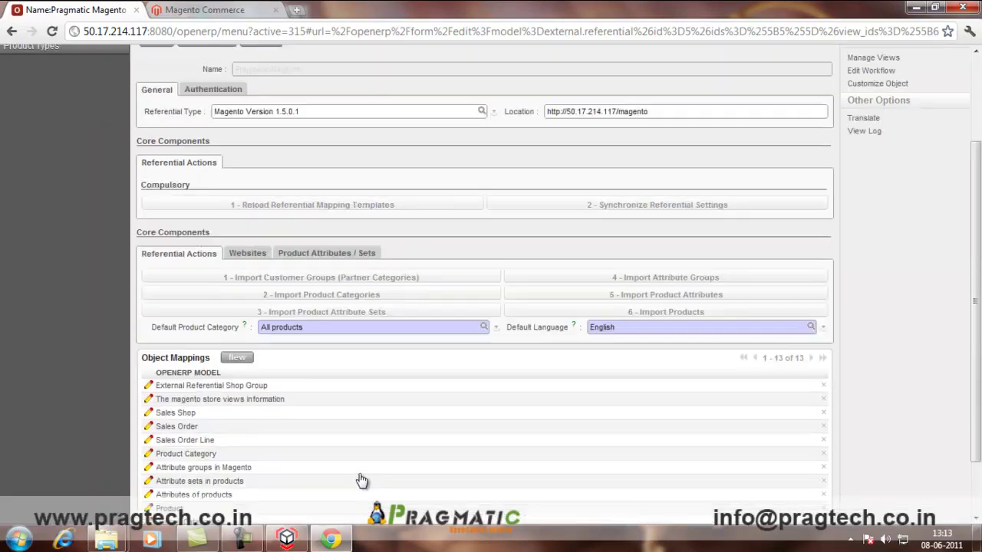
pyautogui.scroll(3, 361, 480)
pyautogui.click(156, 167)
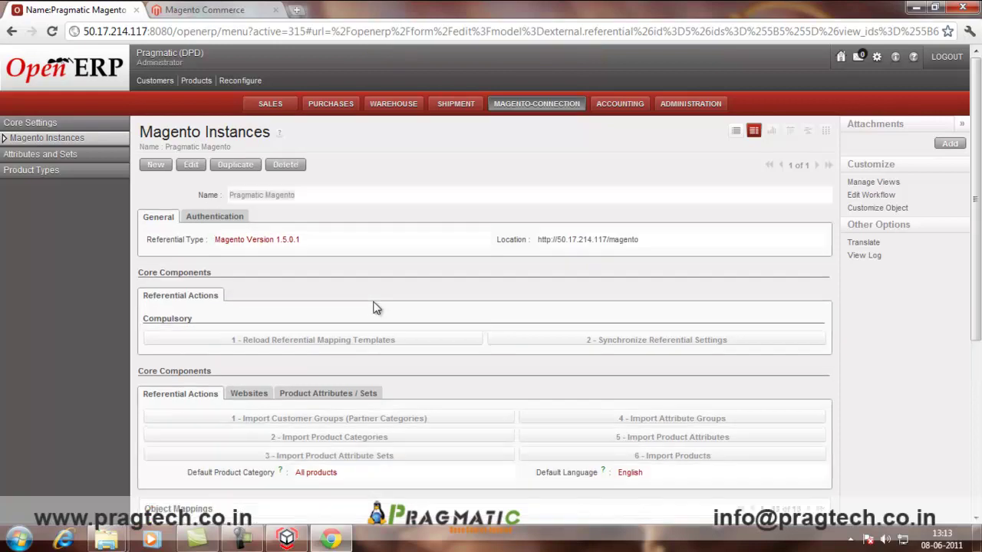
# Step: Open the Main Store shop, keep Pragmatic as its warehouse, and pull updates from Magento
pyautogui.click(9, 140)
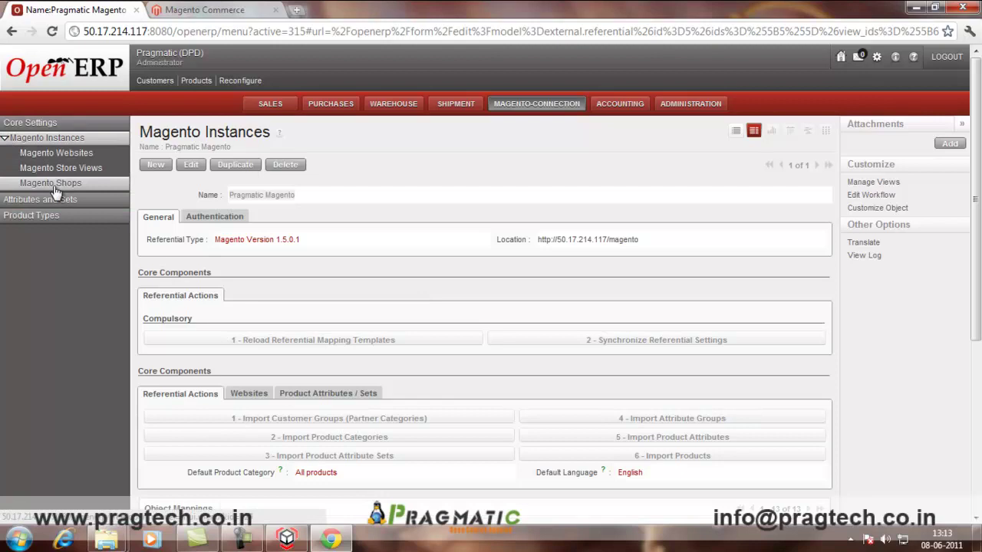
pyautogui.click(56, 186)
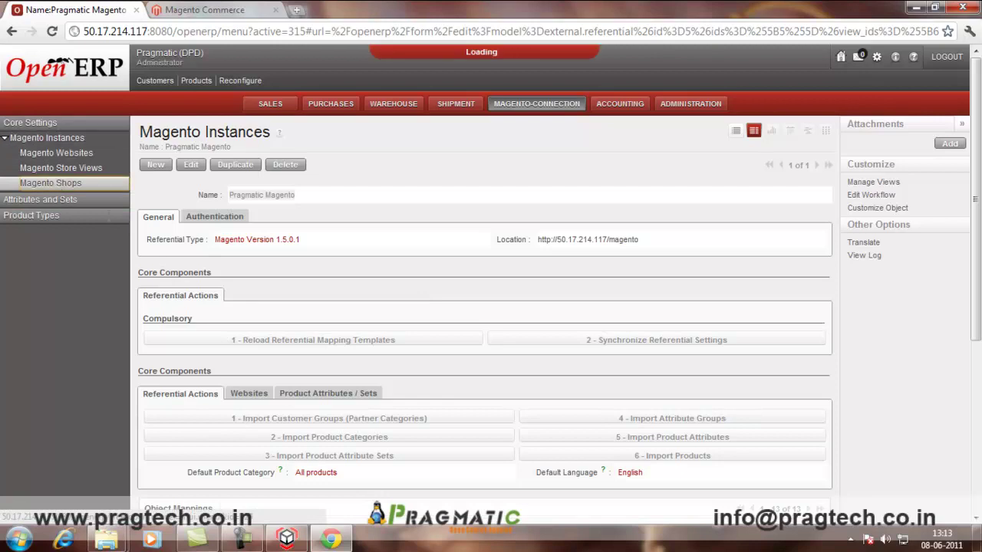
pyautogui.click(427, 420)
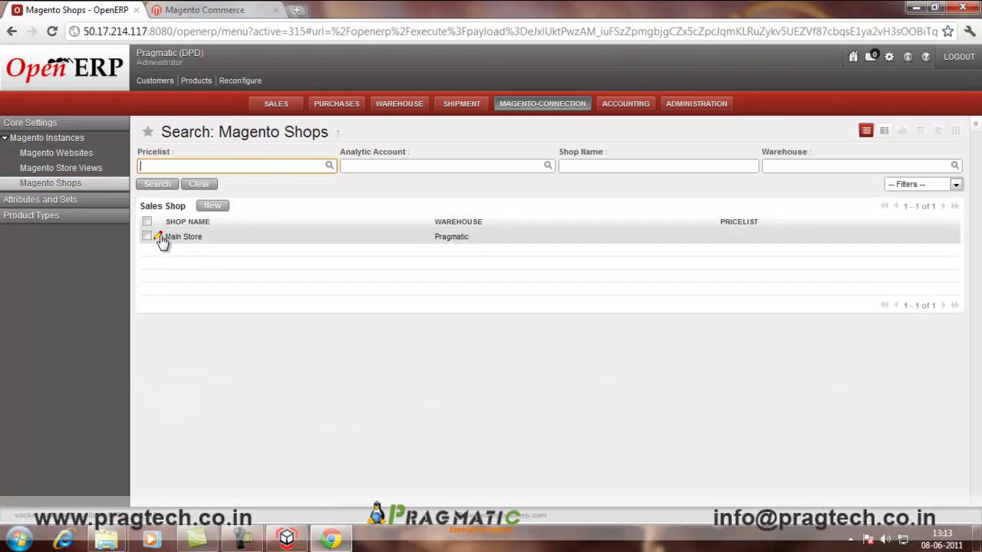
pyautogui.click(158, 237)
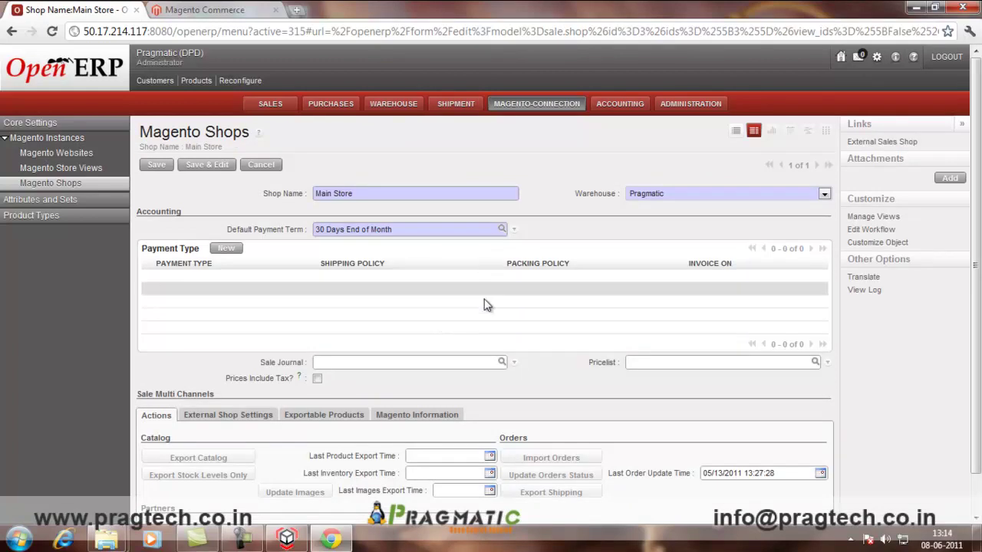
pyautogui.click(683, 192)
pyautogui.click(683, 208)
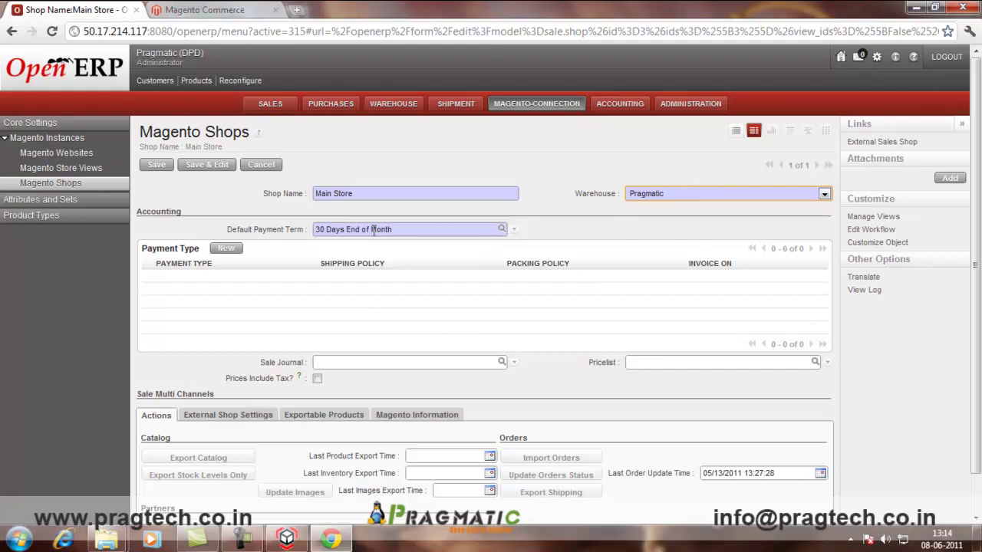
pyautogui.scroll(-1, 421, 307)
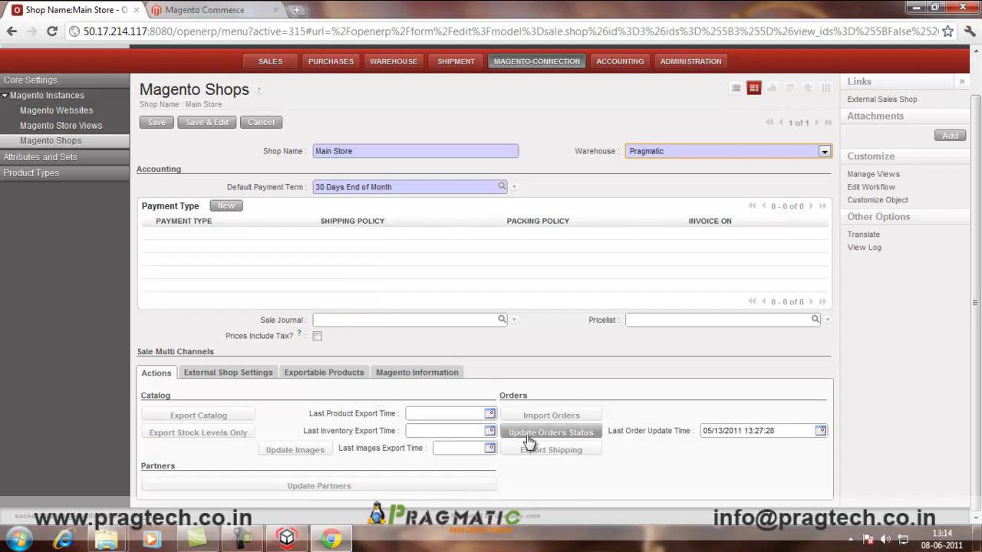
pyautogui.click(414, 487)
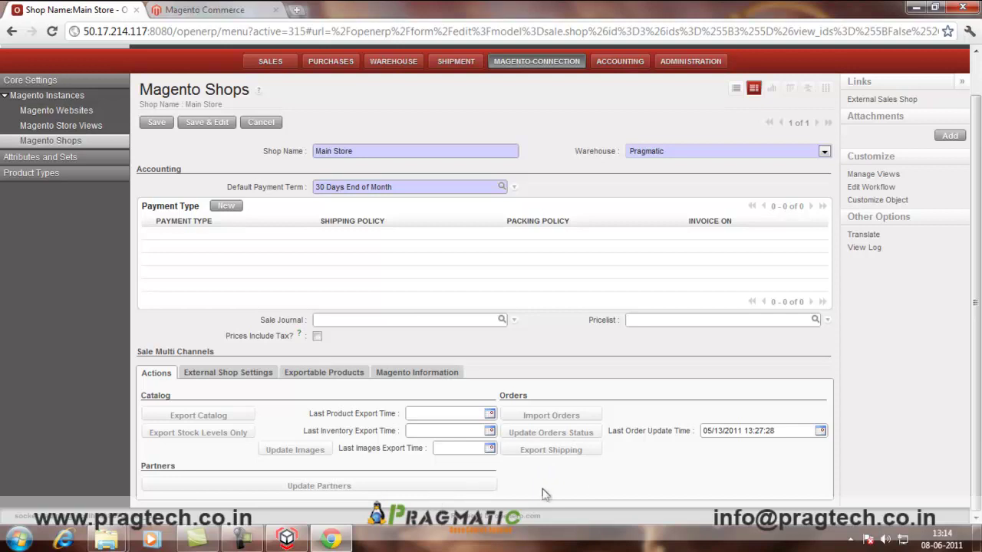
# Step: Import the new Magento order into Main Store as a sales order, then switch to SALES
pyautogui.click(564, 421)
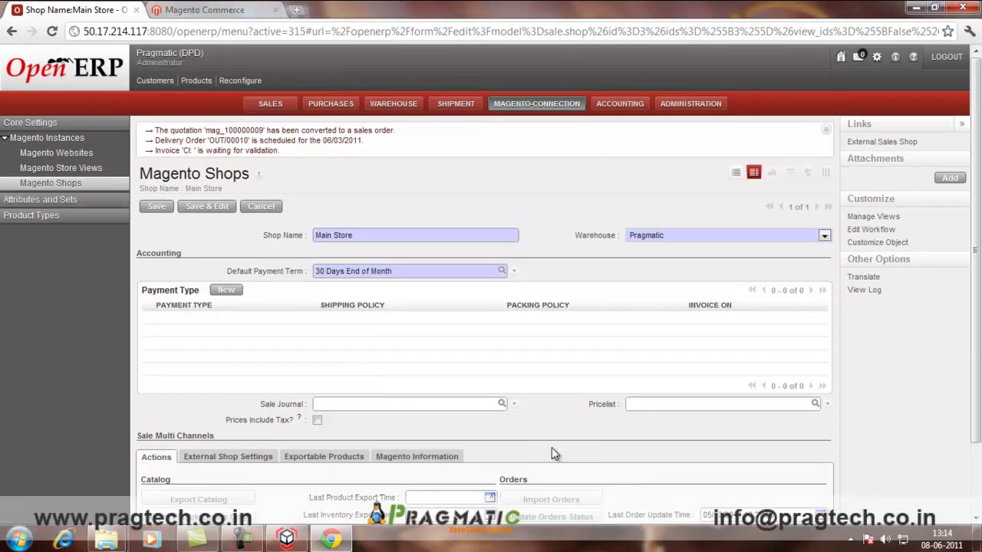
pyautogui.scroll(-2, 551, 447)
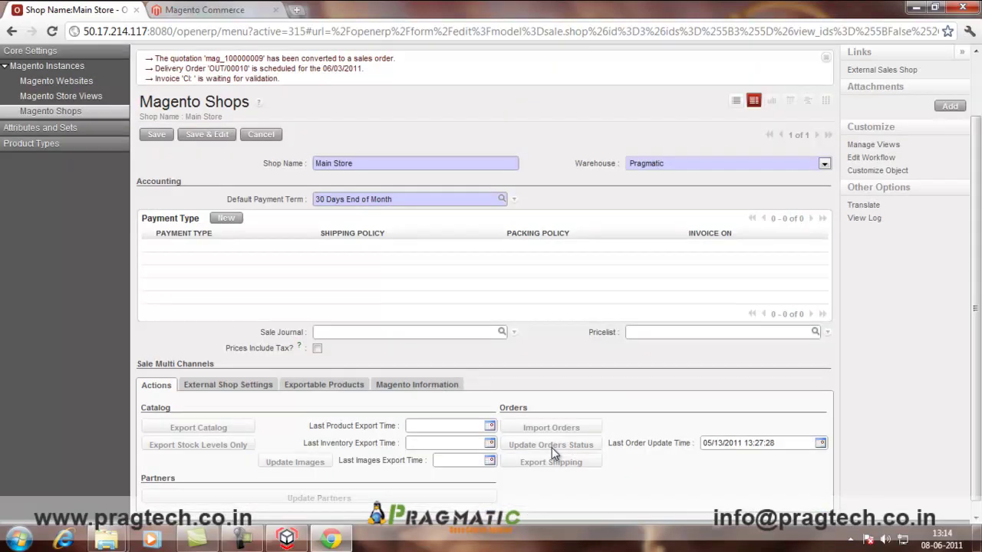
pyautogui.click(551, 445)
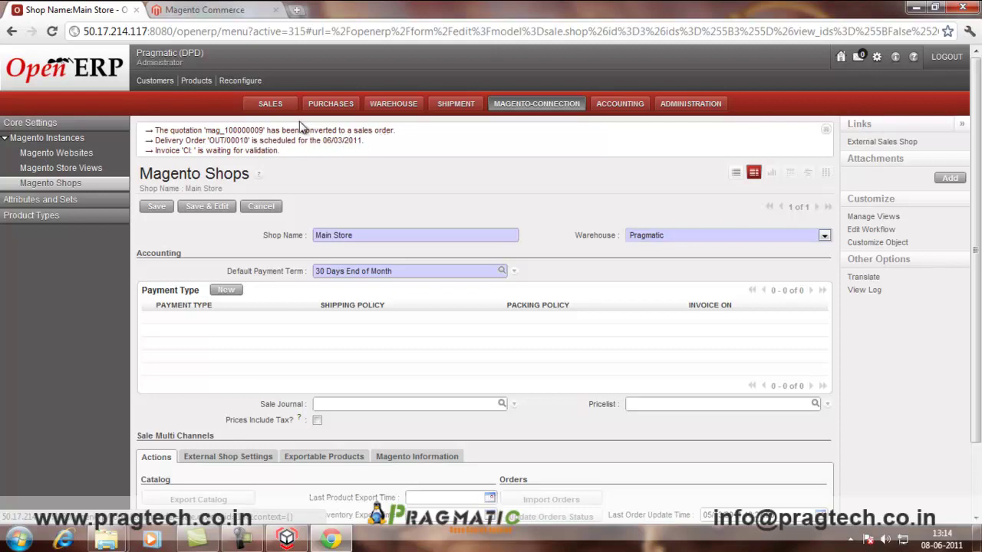
pyautogui.click(270, 103)
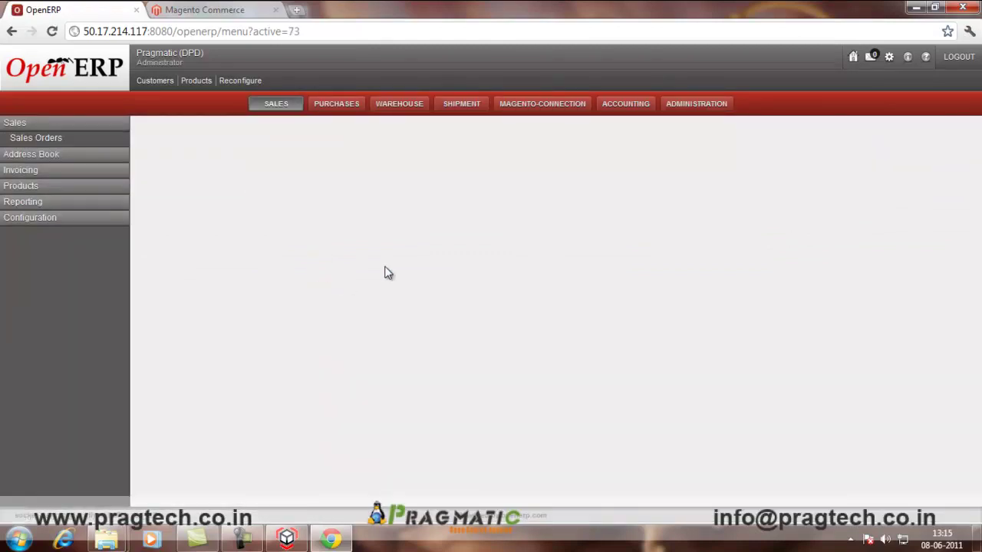
# Step: Open the newest mag_ Toshiba laptop order totalling 1,500.00 from Sales Orders and save it
pyautogui.click(58, 144)
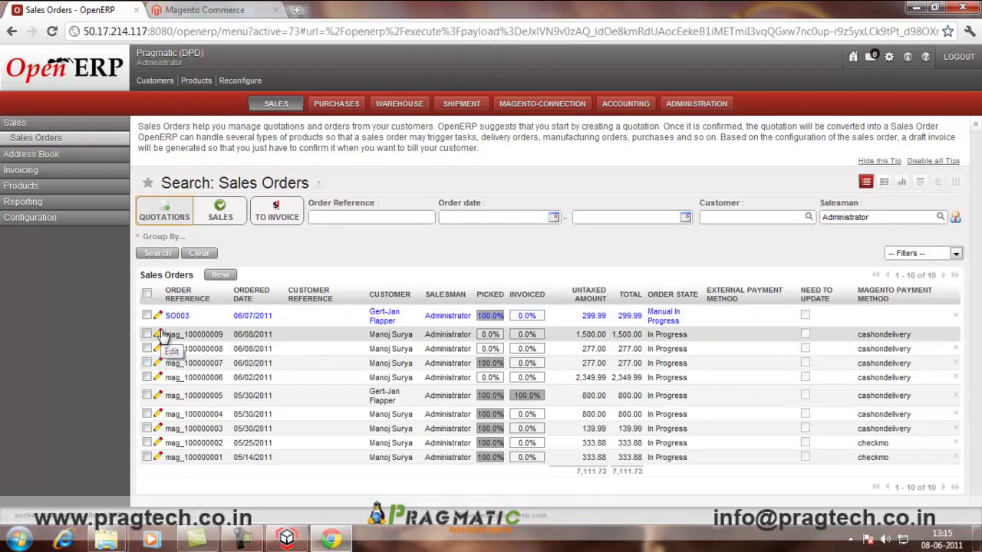
pyautogui.click(158, 335)
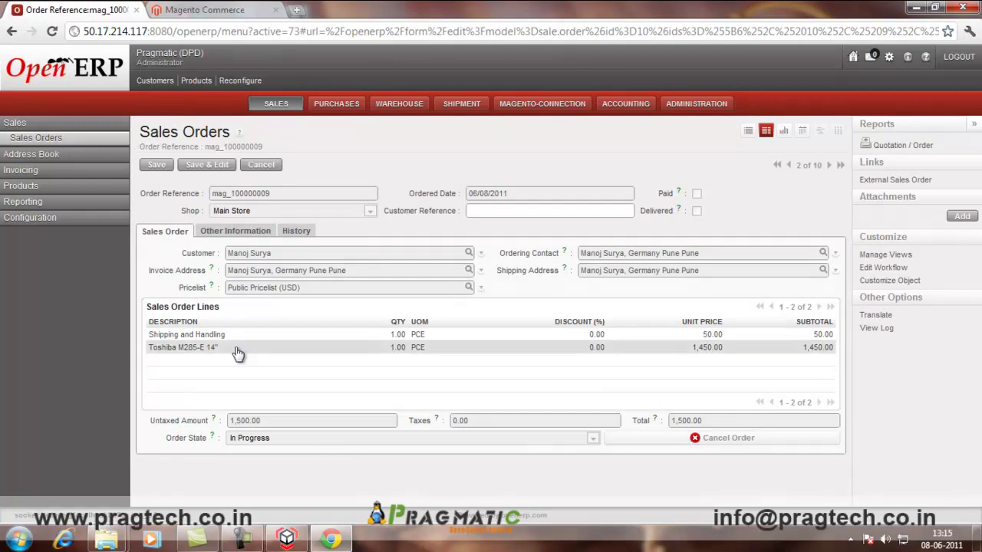
pyautogui.click(158, 166)
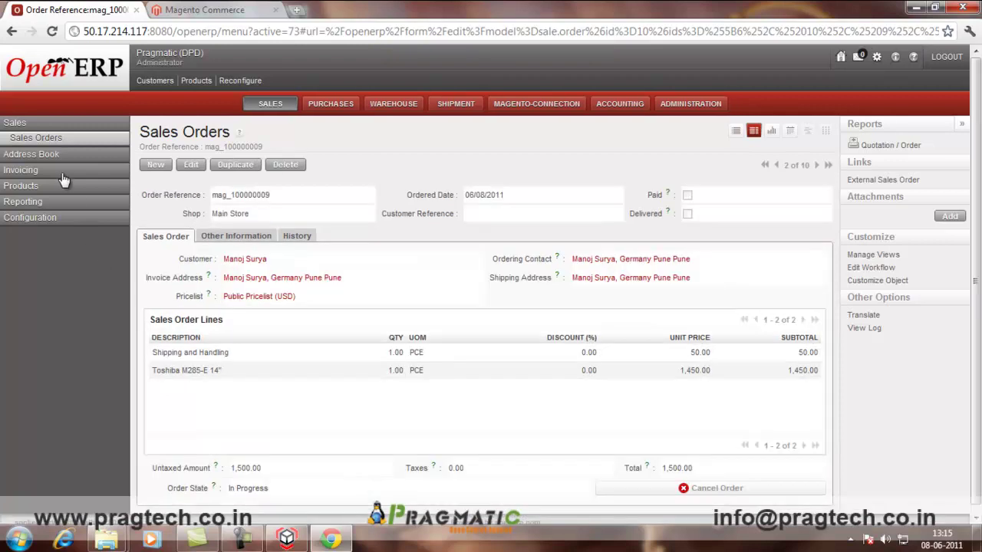
pyautogui.click(62, 176)
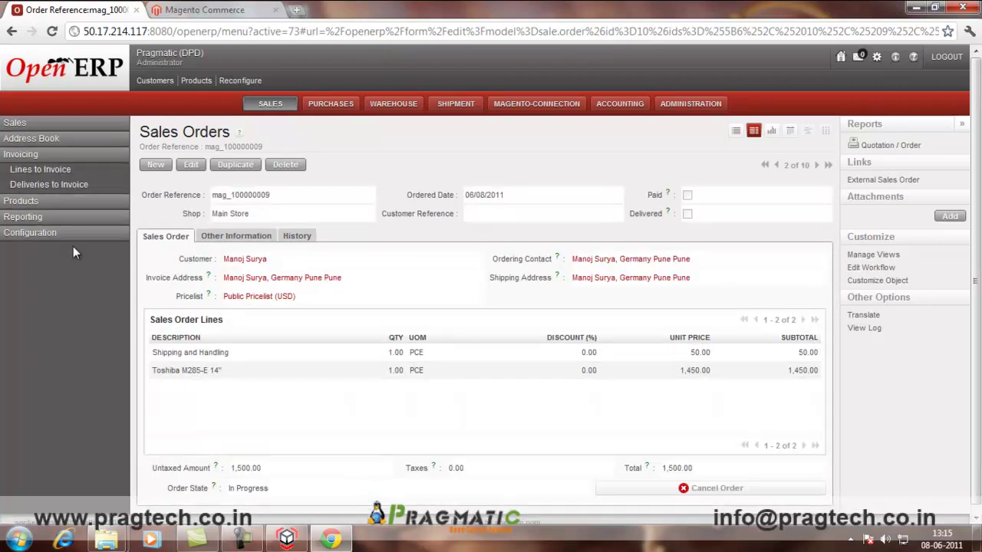
# Step: Open confirmed delivery OUT/00010 from Deliveries to Invoice with the Done and To Invoice filters cleared
pyautogui.click(74, 185)
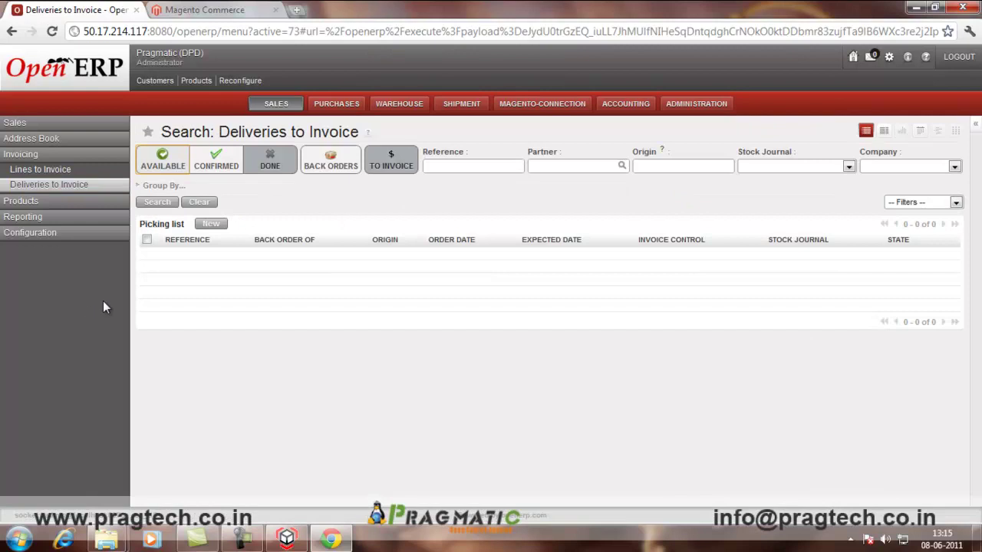
pyautogui.click(284, 170)
pyautogui.click(398, 165)
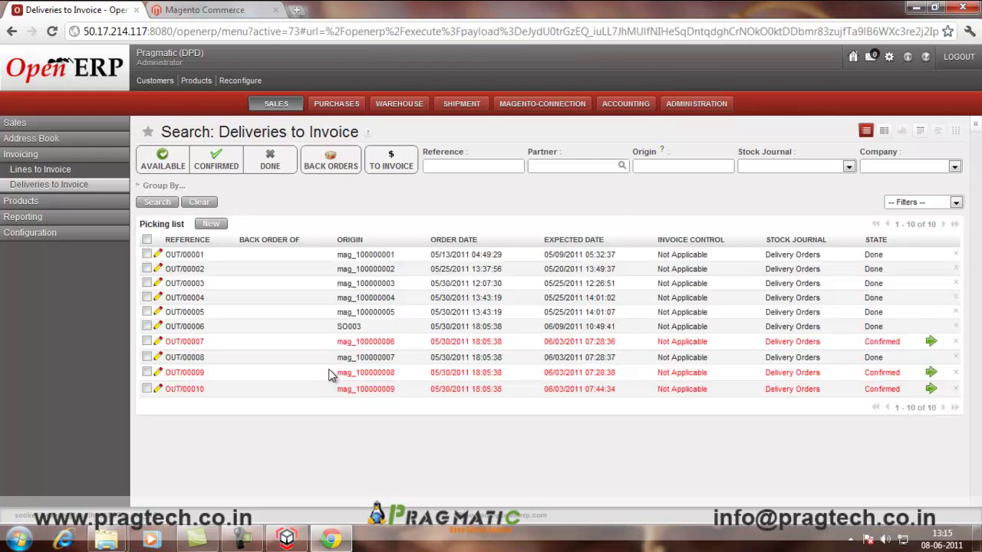
pyautogui.click(162, 390)
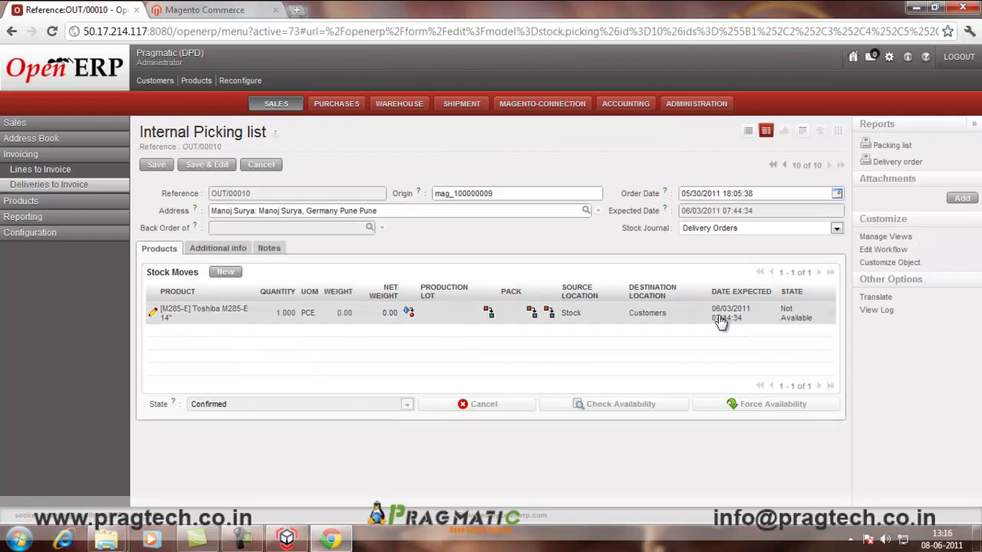
# Step: Force availability and process the Toshiba M285-E delivery so it is marked Done
pyautogui.click(723, 407)
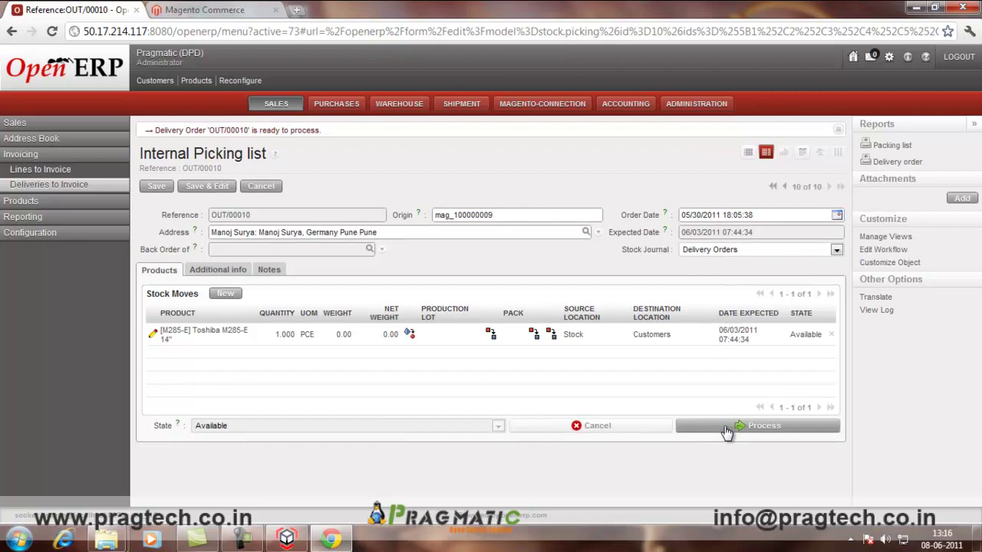
pyautogui.click(726, 432)
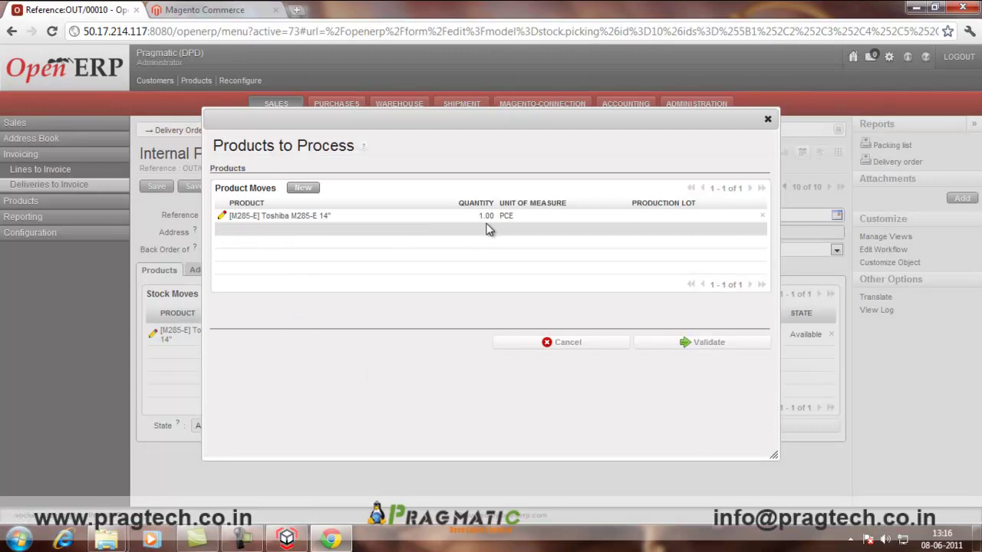
pyautogui.click(695, 344)
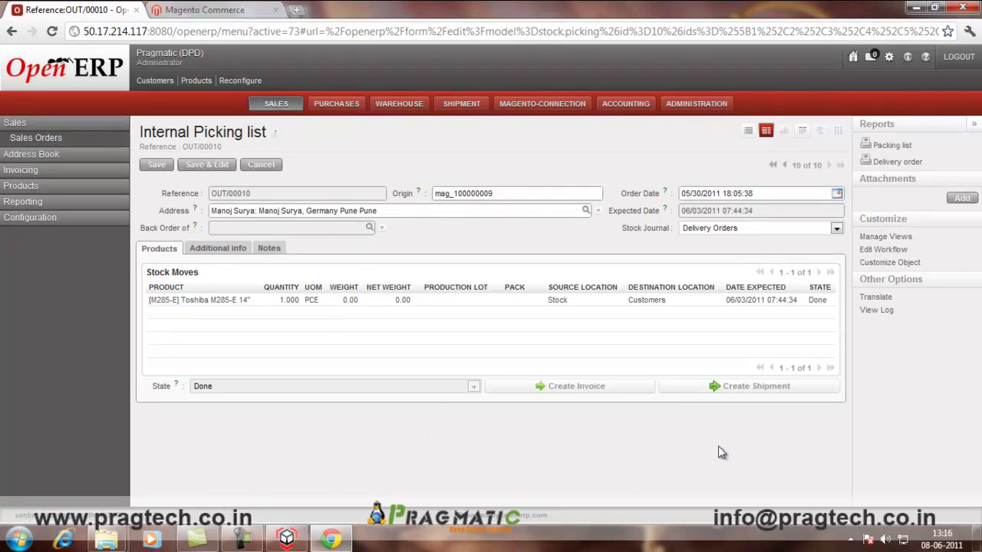
# Step: Create a DPD shipment with 1 parcel, weight 5, collection type Bar and currency Eur, then process it
pyautogui.click(713, 393)
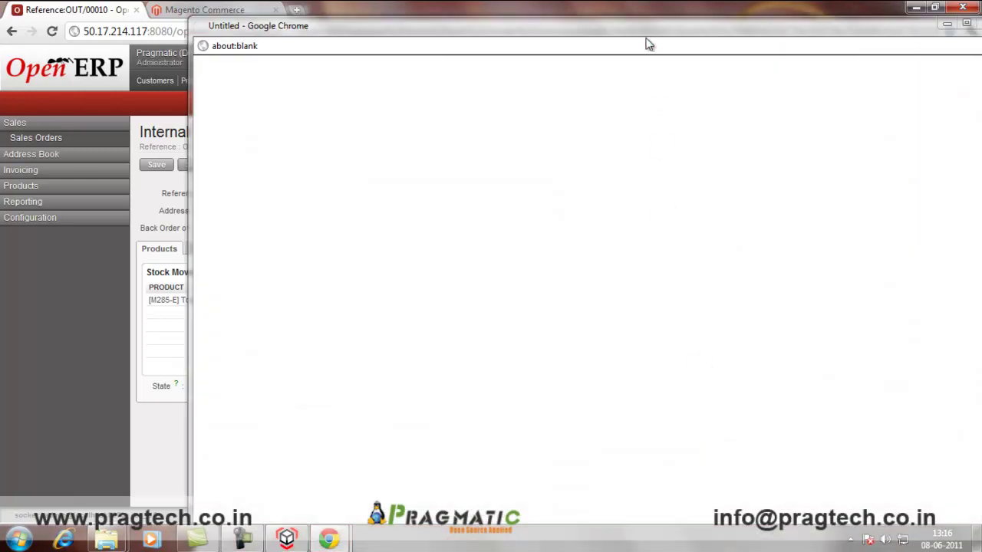
pyautogui.moveTo(646, 38); pyautogui.dragTo(539, 16)
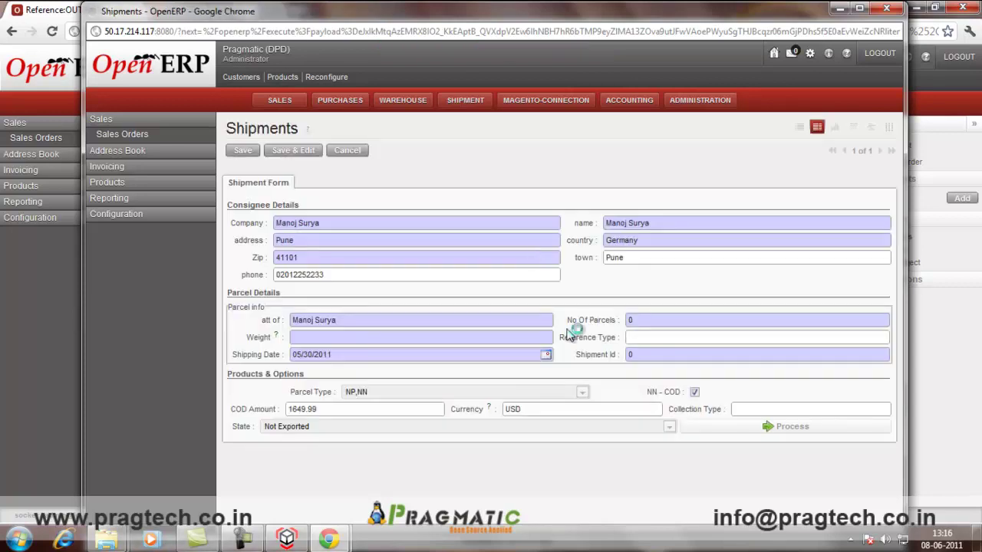
pyautogui.click(630, 321)
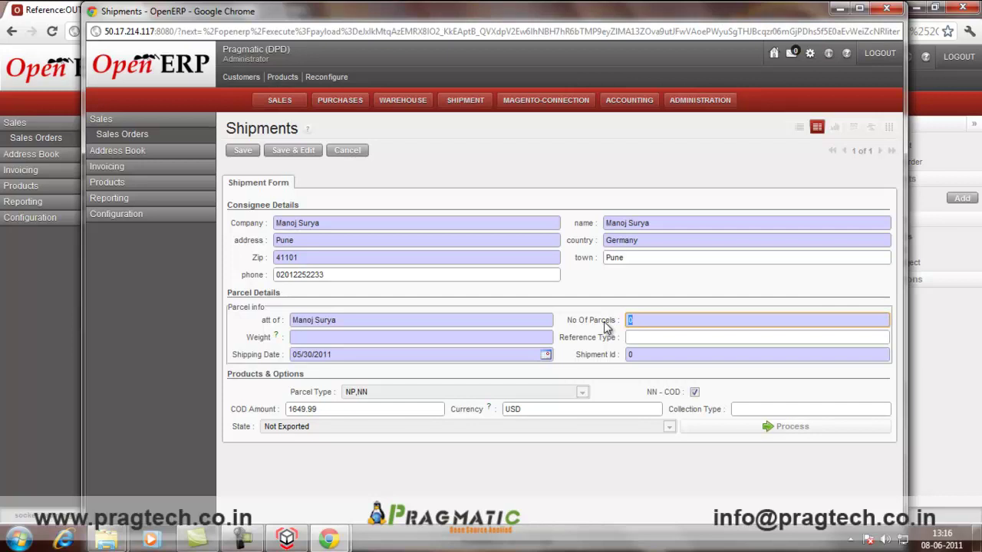
pyautogui.write('1')
pyautogui.click(475, 340)
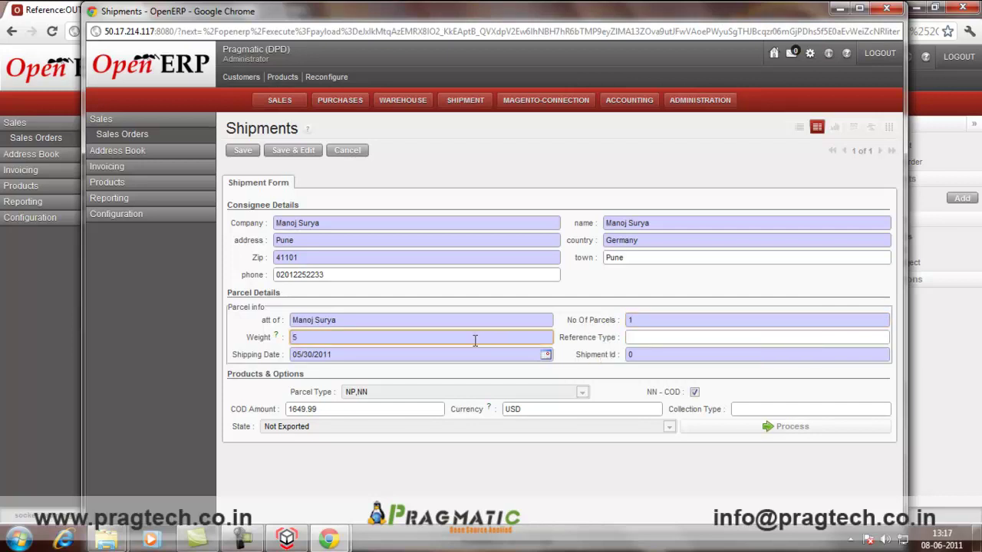
pyautogui.click(763, 408)
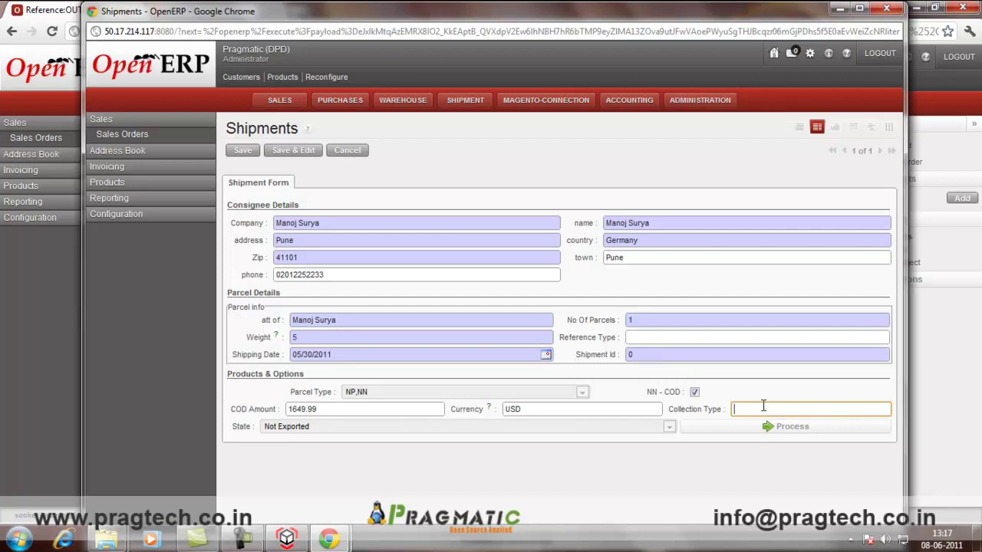
pyautogui.write('Bar')
pyautogui.moveTo(546, 415); pyautogui.dragTo(485, 420)
pyautogui.press('BackSpace')
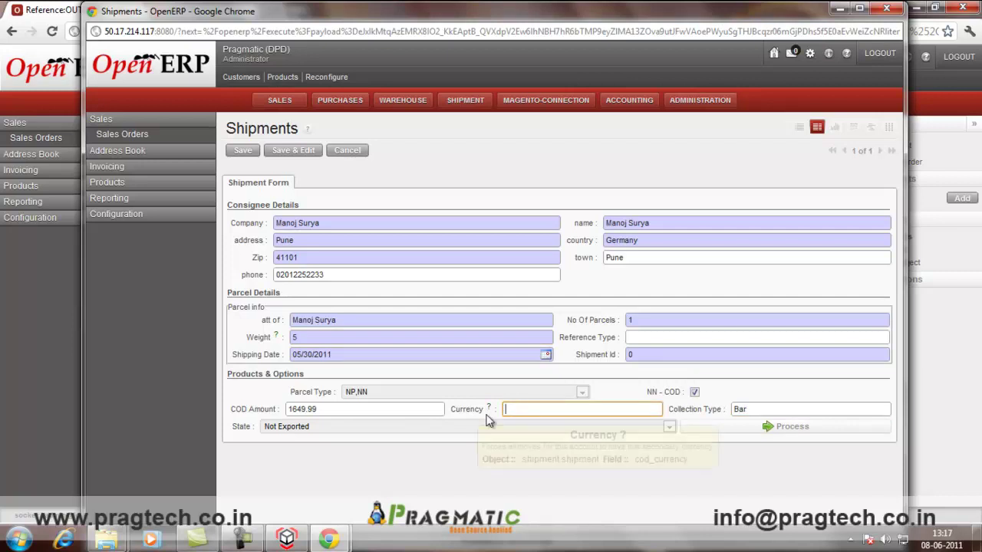
pyautogui.moveTo(486, 420)
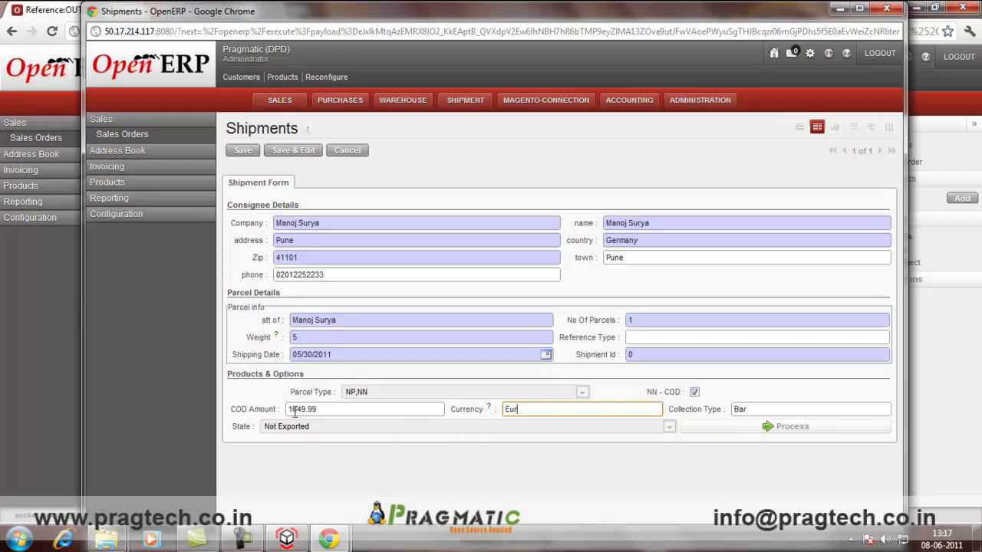
pyautogui.click(740, 430)
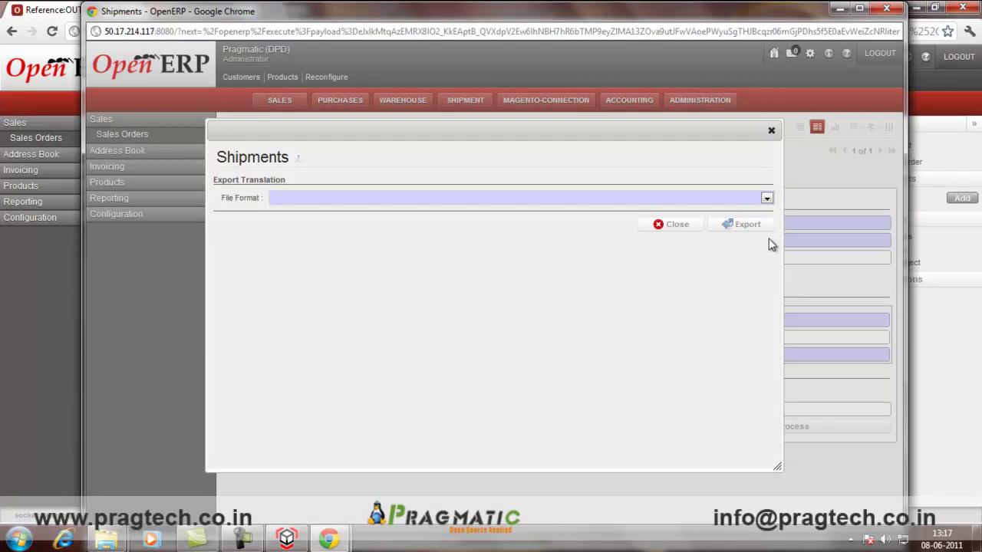
# Step: Export the shipment in CSV File format, downloading dpd_report (2).csv
pyautogui.click(766, 197)
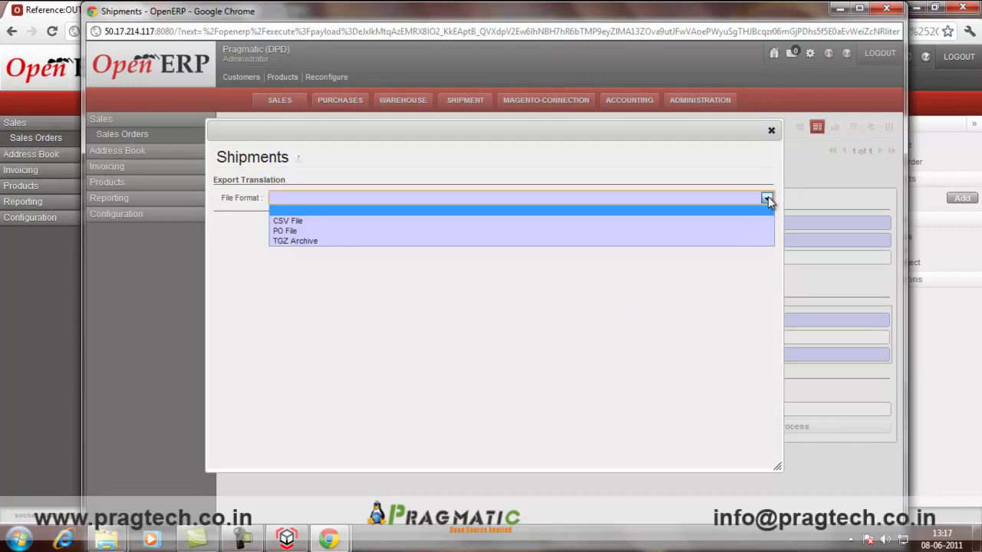
pyautogui.click(337, 220)
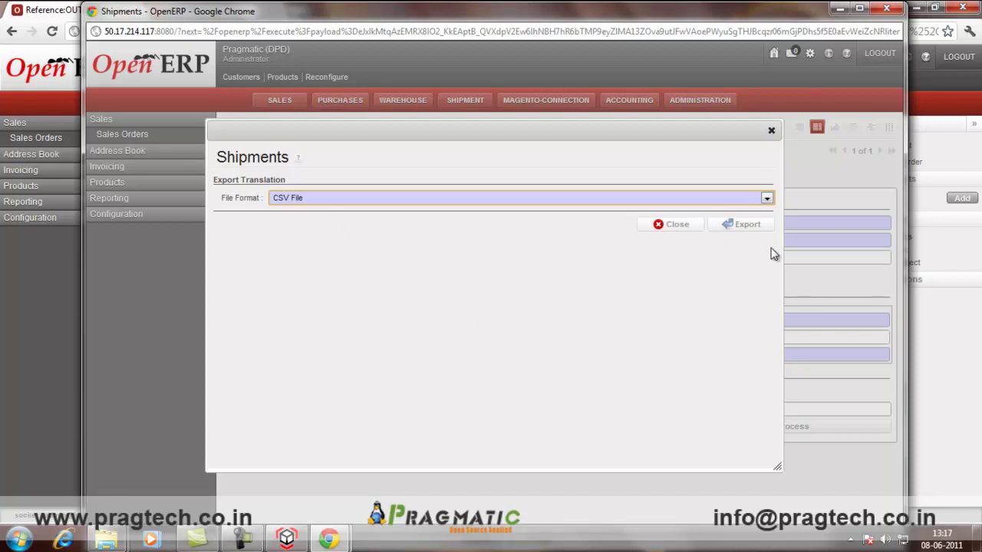
pyautogui.click(734, 230)
pyautogui.click(734, 230)
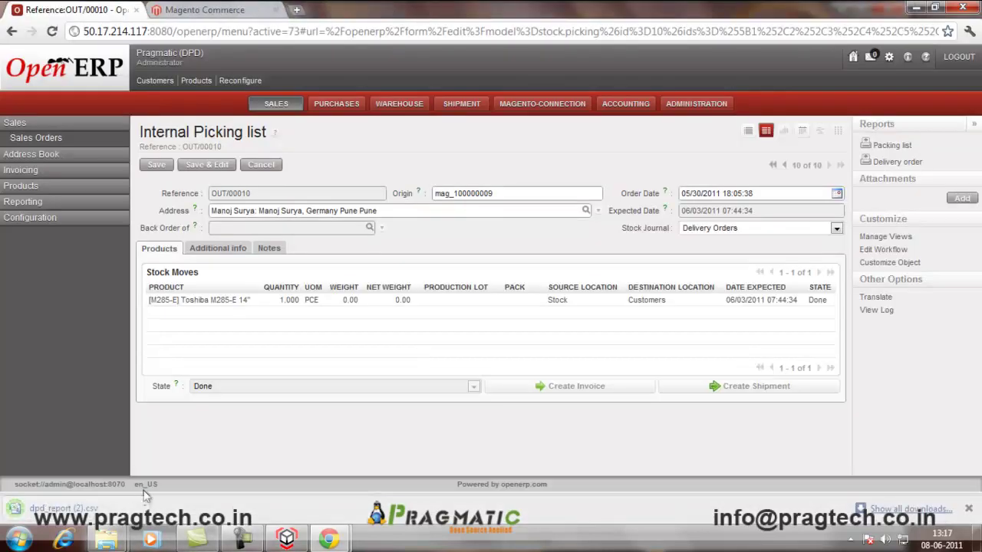
pyautogui.moveTo(69, 508); pyautogui.dragTo(132, 526)
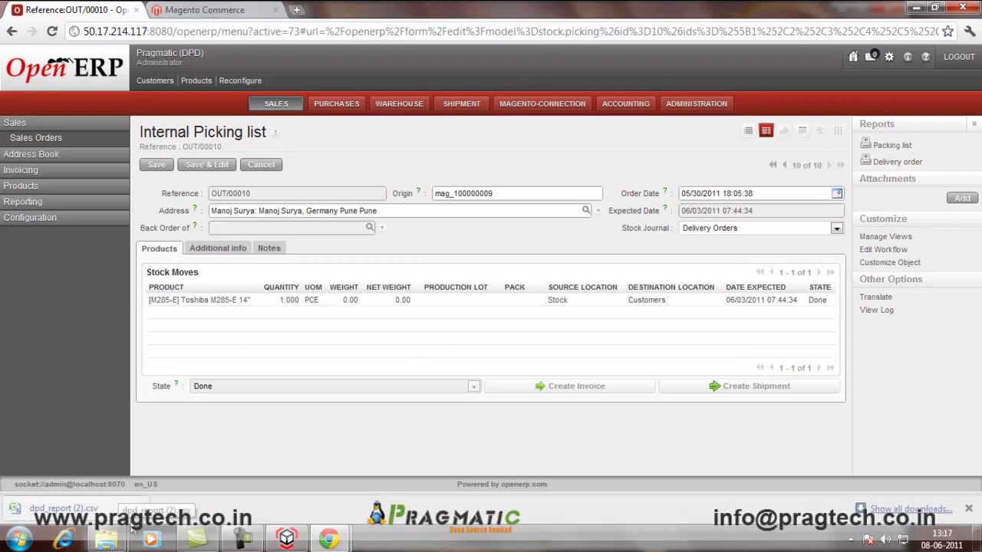
# Step: Check the exported row in Excel, then copy dpd_report (2) from the Downloads folder
pyautogui.click(109, 509)
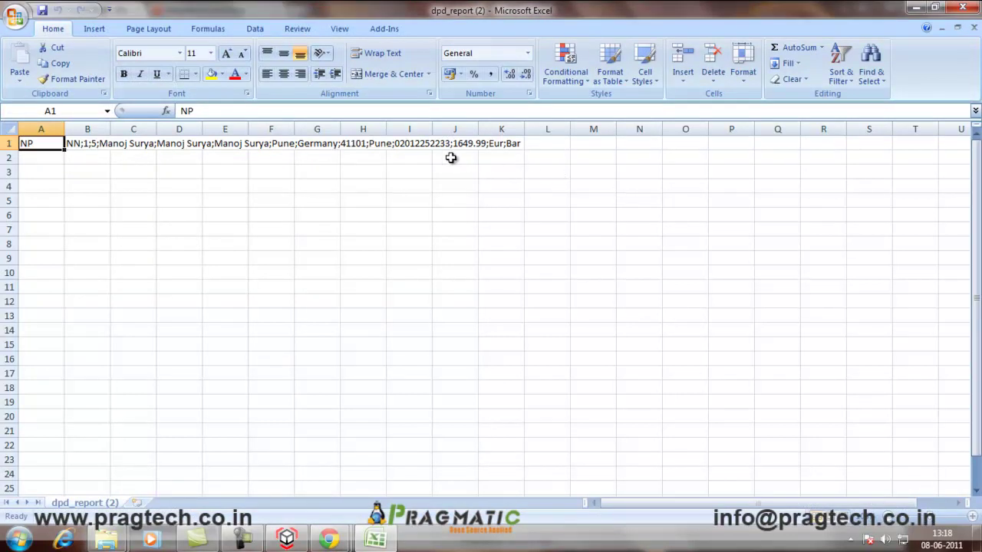
pyautogui.click(976, 7)
pyautogui.moveTo(106, 539)
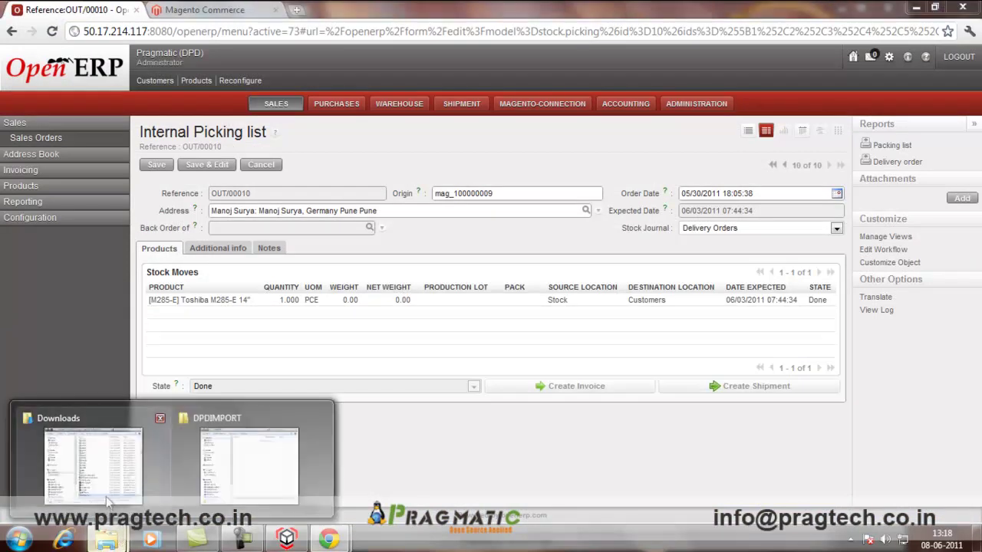
pyautogui.click(107, 502)
pyautogui.click(537, 388)
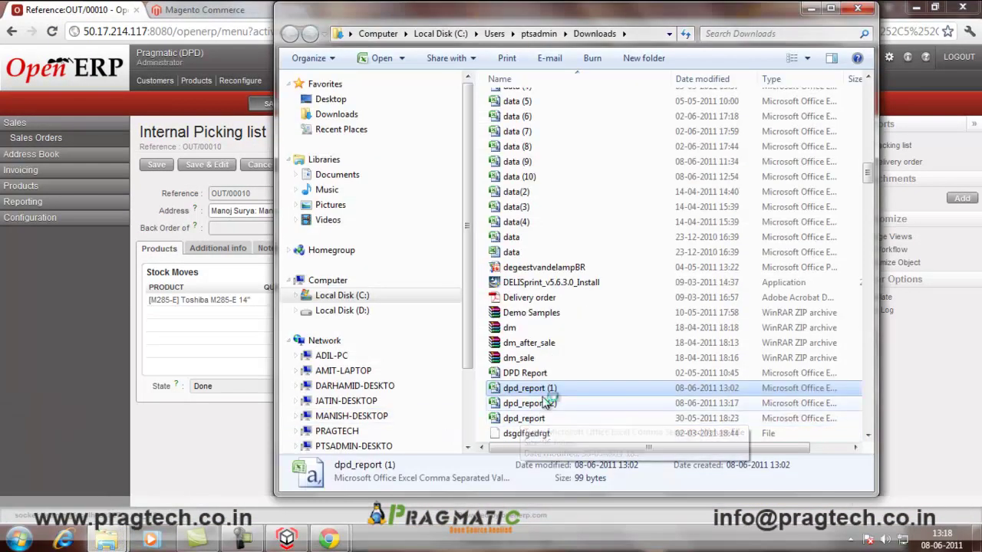
pyautogui.click(548, 403)
pyautogui.rightClick(548, 403)
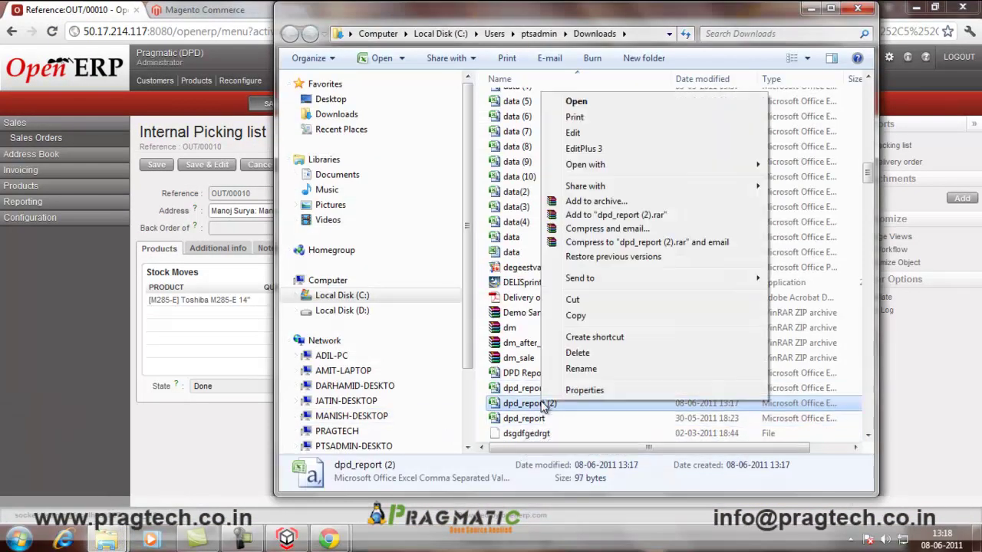
pyautogui.click(576, 316)
pyautogui.click(811, 8)
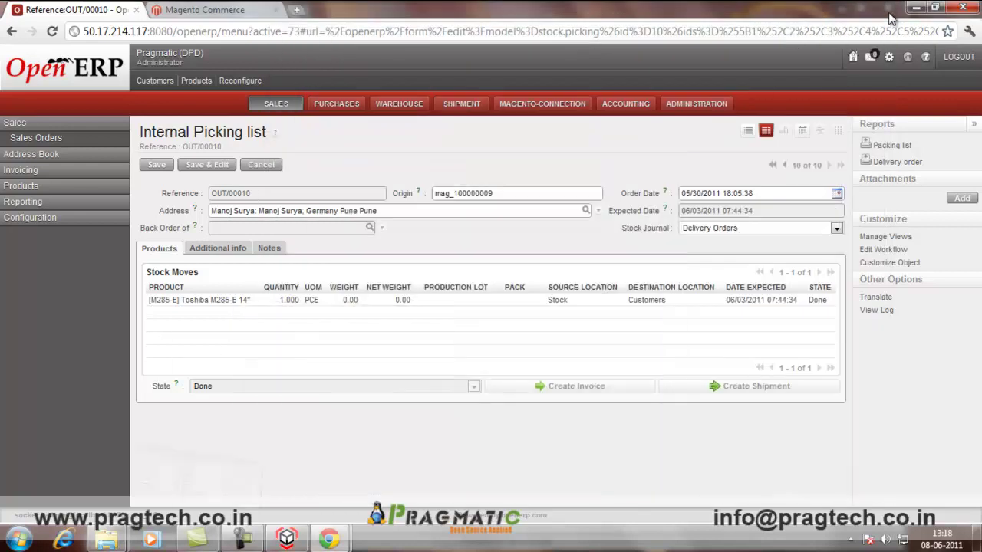
# Step: Close the Export done dialog and minimize the browser to reveal the desktop
pyautogui.click(915, 7)
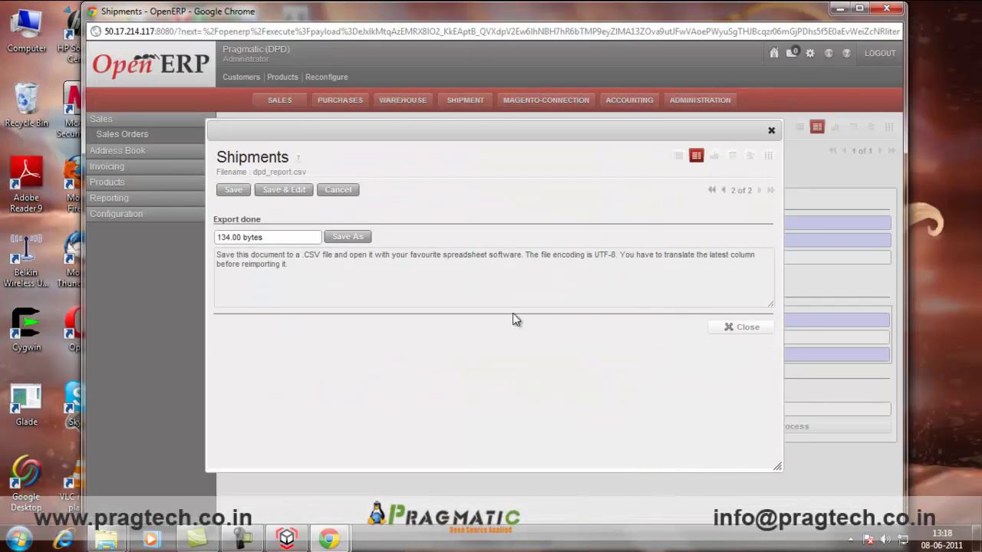
pyautogui.click(737, 330)
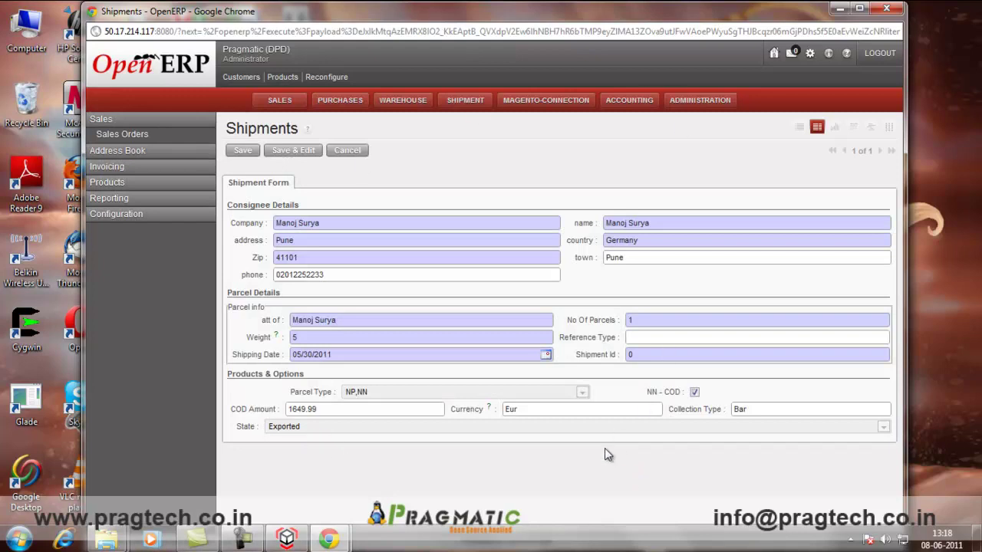
pyautogui.click(840, 7)
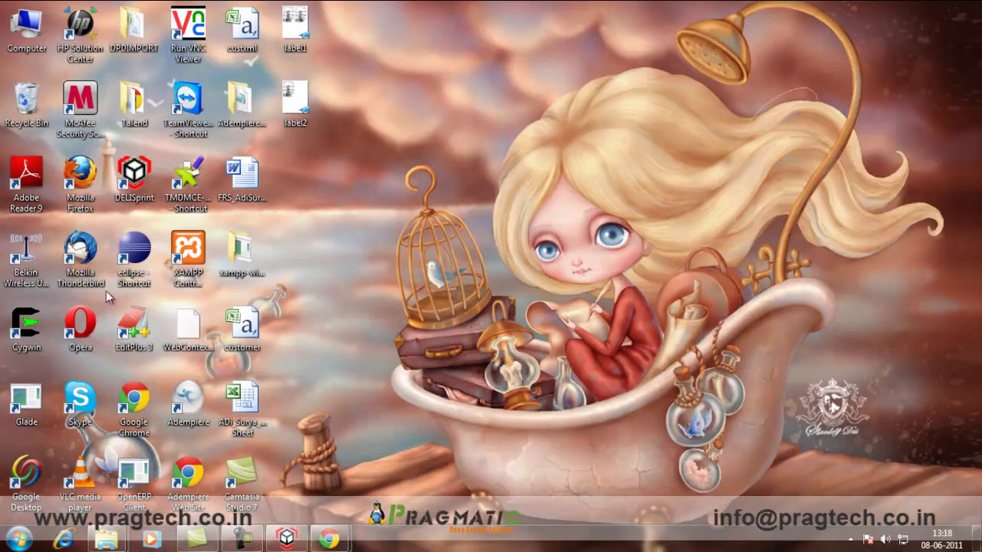
# Step: Paste dpd_report (2) into the empty DPDIMPORT desktop folder
pyautogui.doubleClick(145, 54)
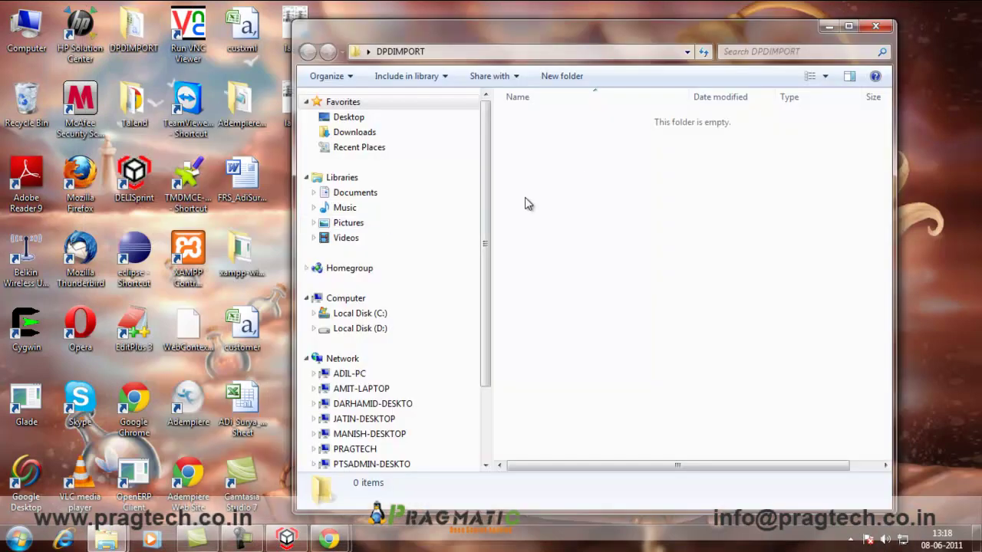
pyautogui.rightClick(587, 175)
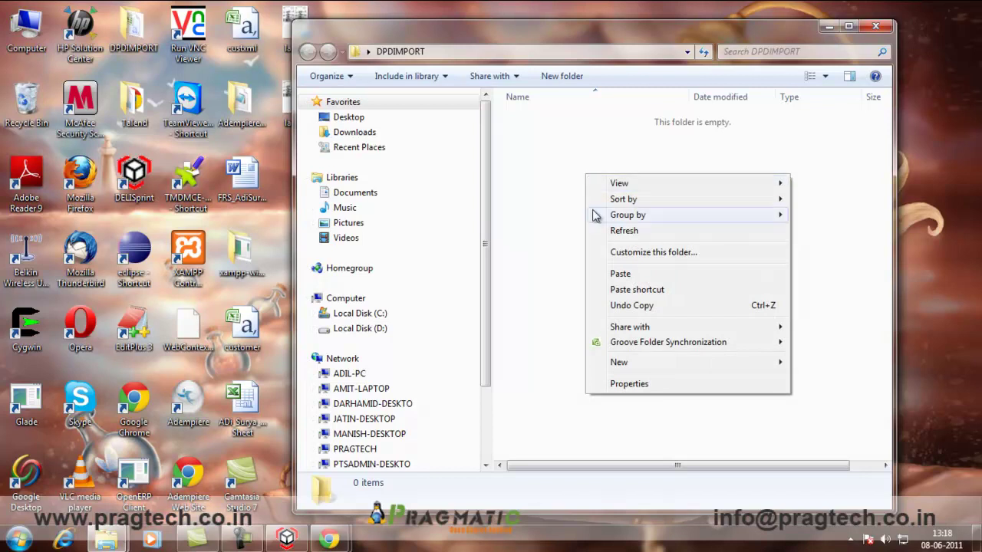
pyautogui.click(623, 277)
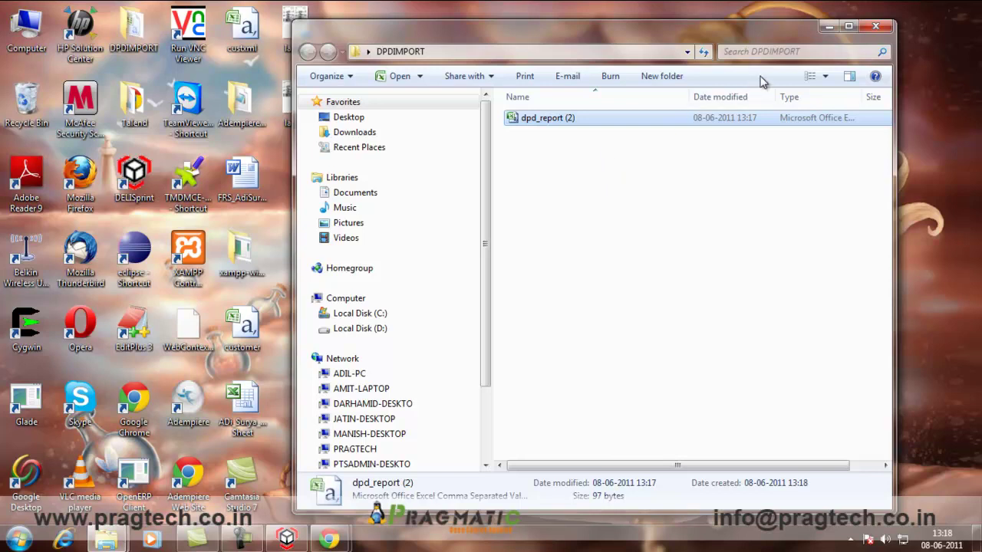
pyautogui.click(828, 26)
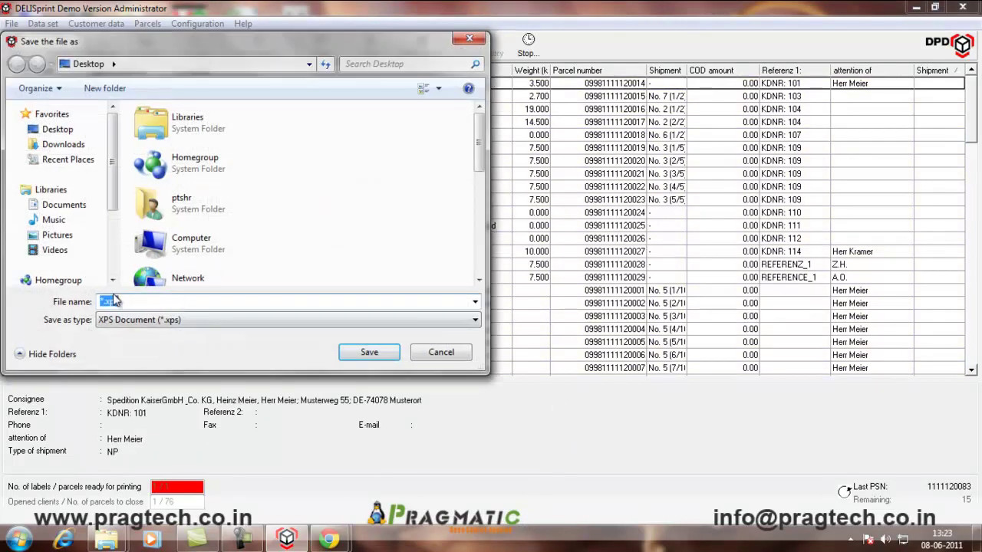
# Step: Save the parcel label as label3.xps
pyautogui.click(100, 302)
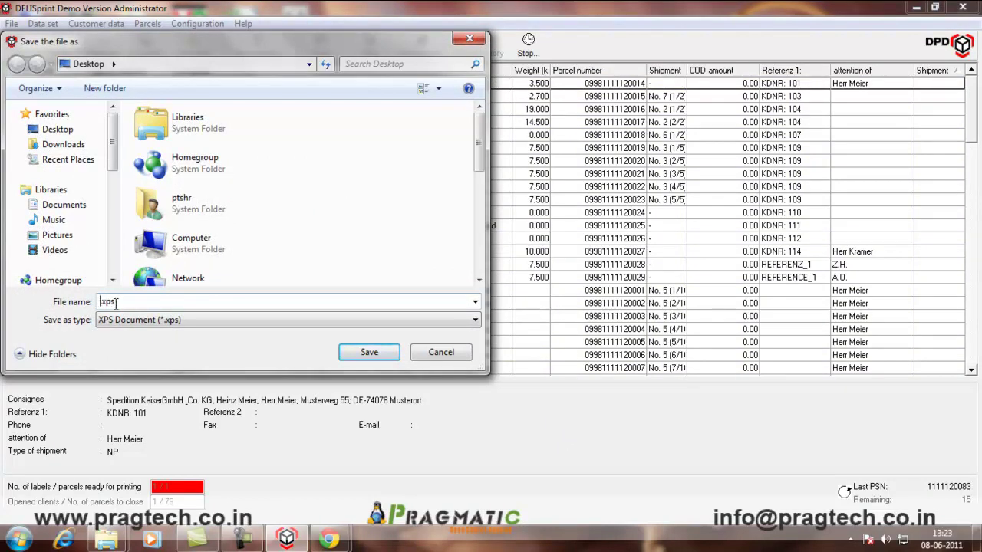
pyautogui.write('label3')
pyautogui.click(355, 352)
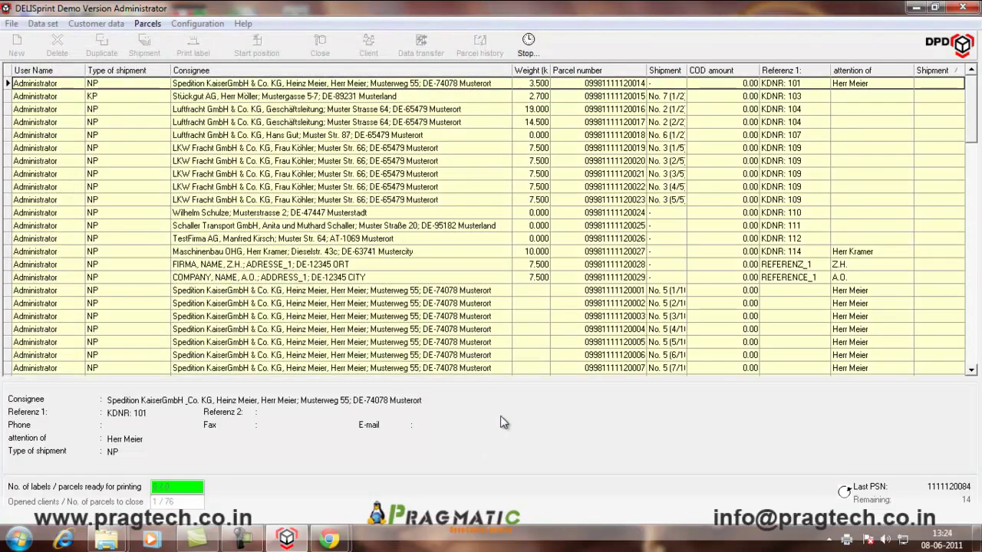
# Step: Stop the import, accept its summary, and confirm the new 1649.99 EUR COD parcel
pyautogui.click(527, 51)
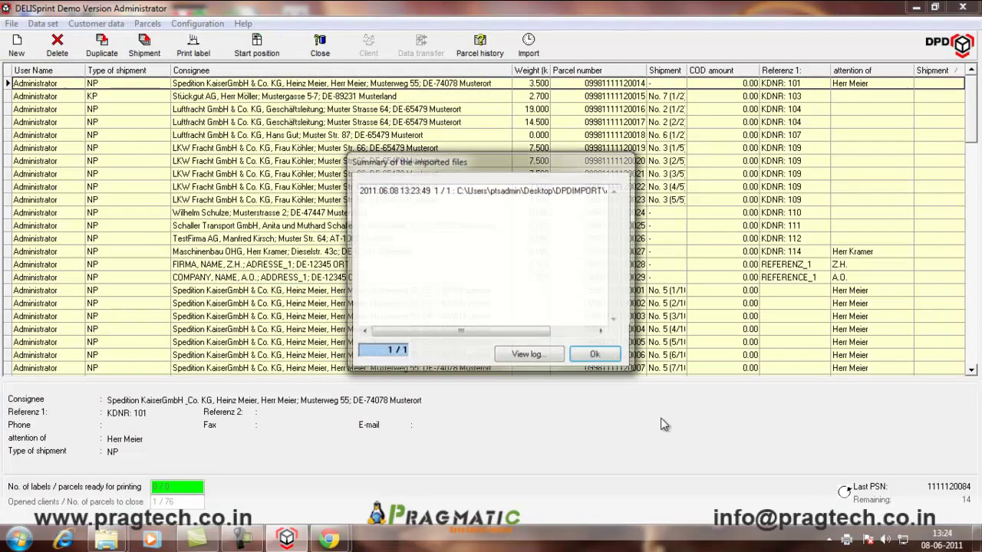
pyautogui.click(597, 356)
pyautogui.moveTo(970, 137); pyautogui.dragTo(970, 362)
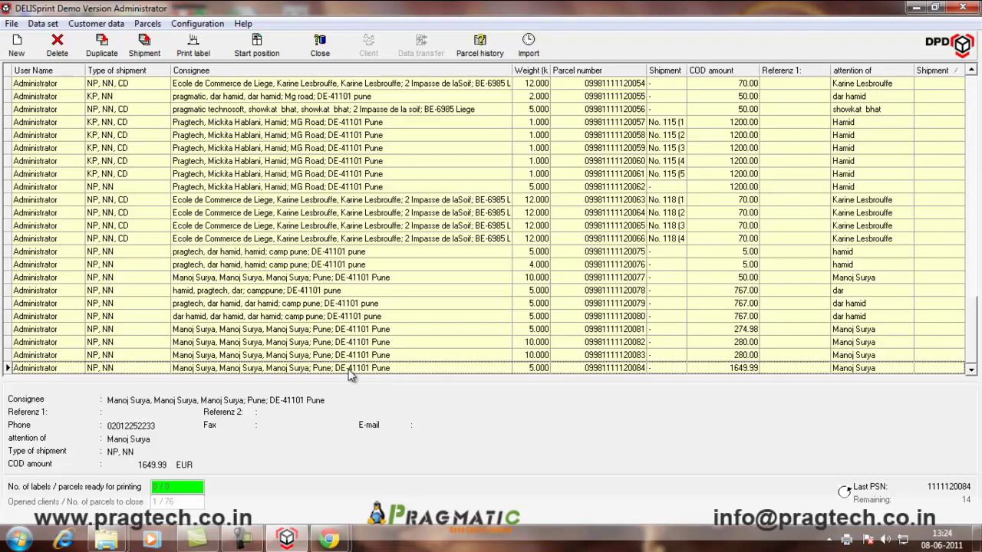
pyautogui.click(914, 9)
# Step: Open label3.xps from the desktop in XPS Viewer to view the parcel label
pyautogui.doubleClick(303, 179)
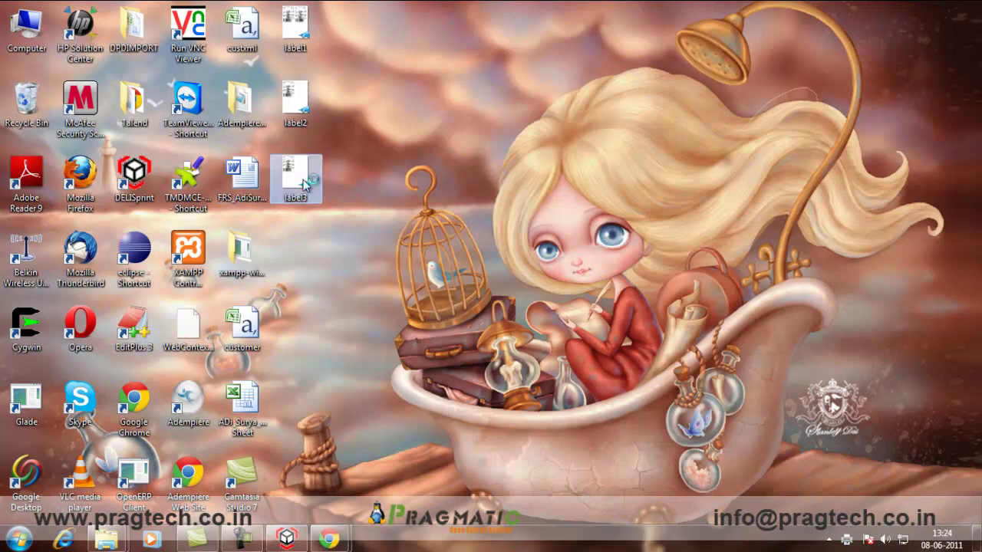